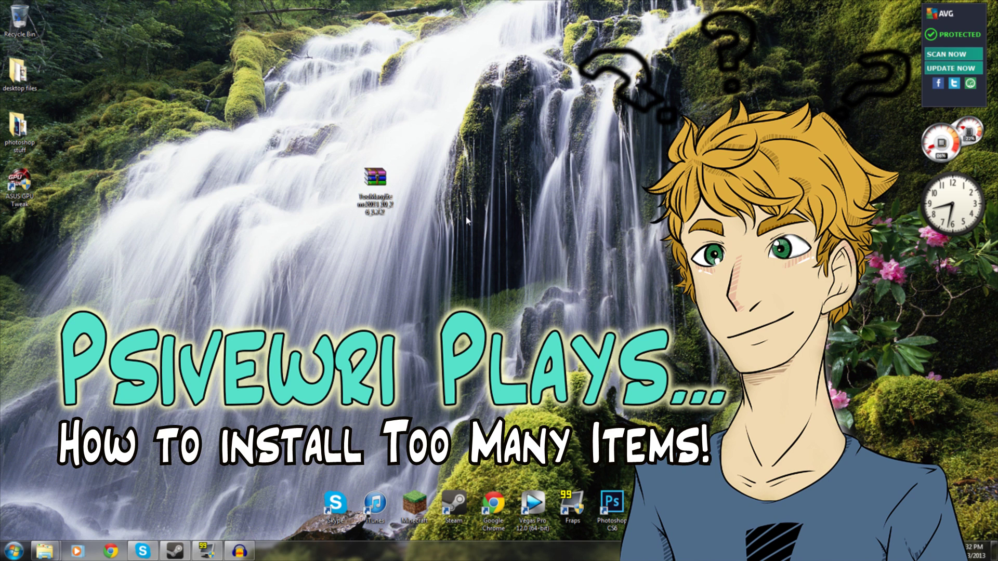
Step: Search the Start menu for 'run' to find the Run dialog
left_click_drag(373, 188, 397, 190)
left_click(468, 200)
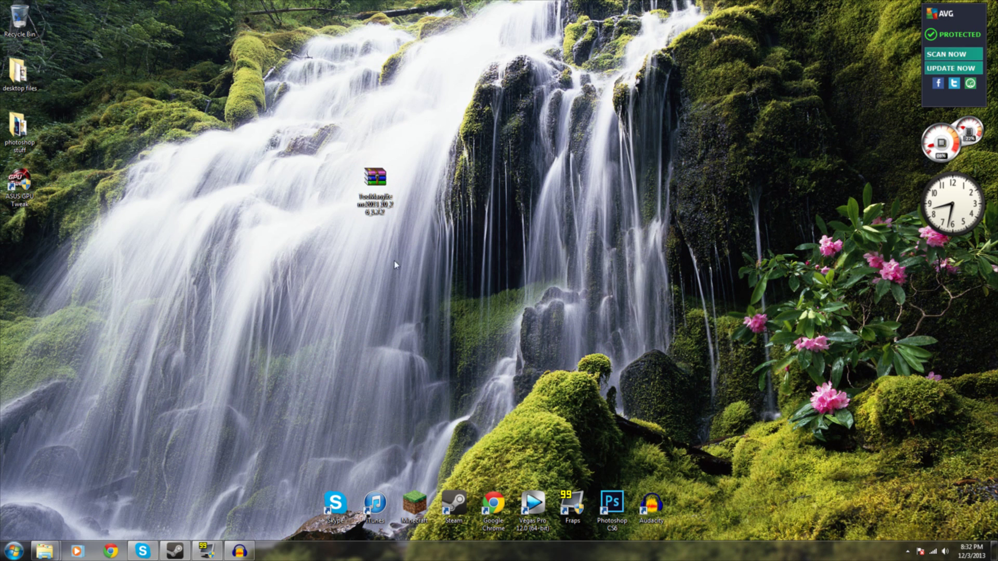
left_click(12, 551)
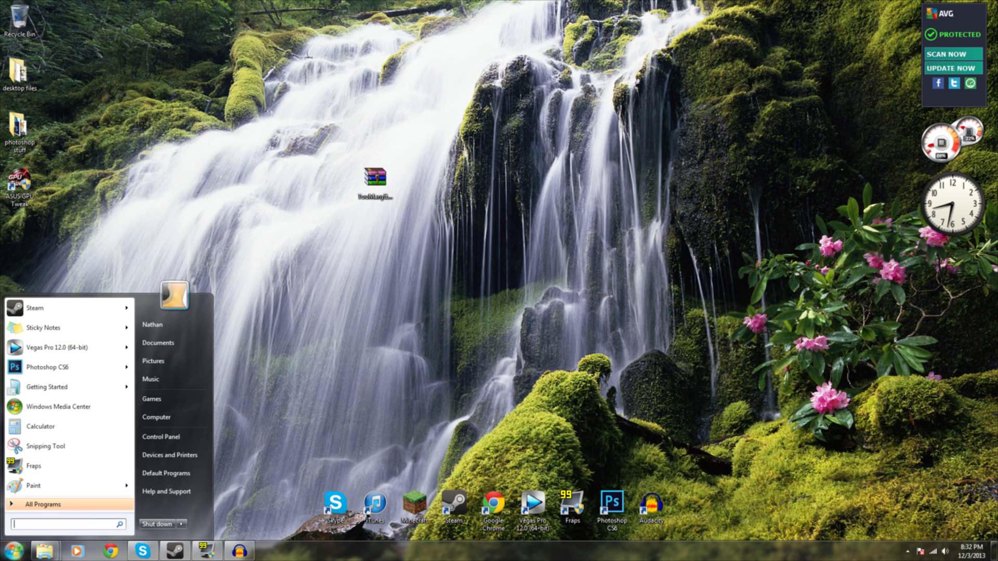
type("%adde")
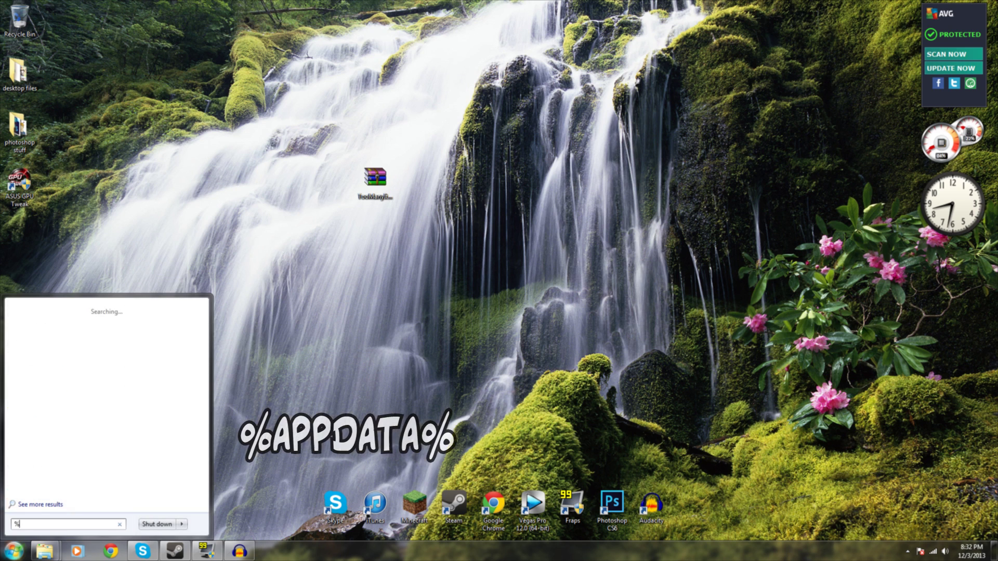
key("BackSpace")
key("BackSpace")
key("BackSpace")
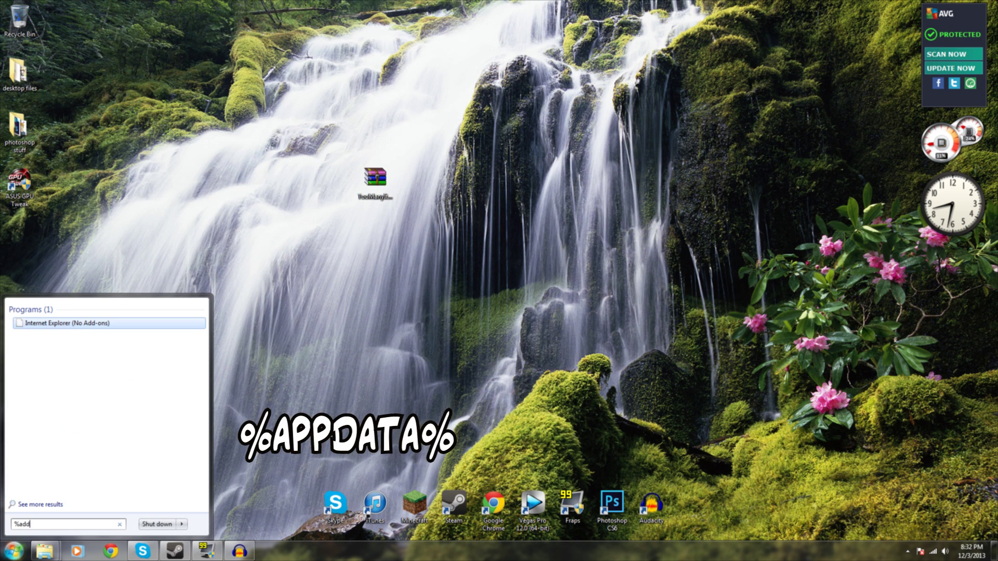
type("ppda")
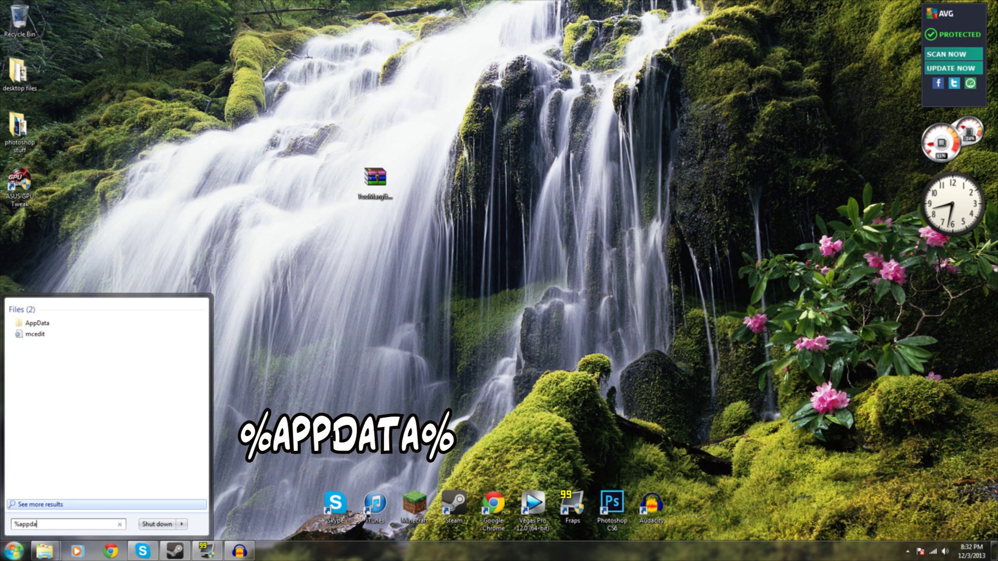
type("ta%")
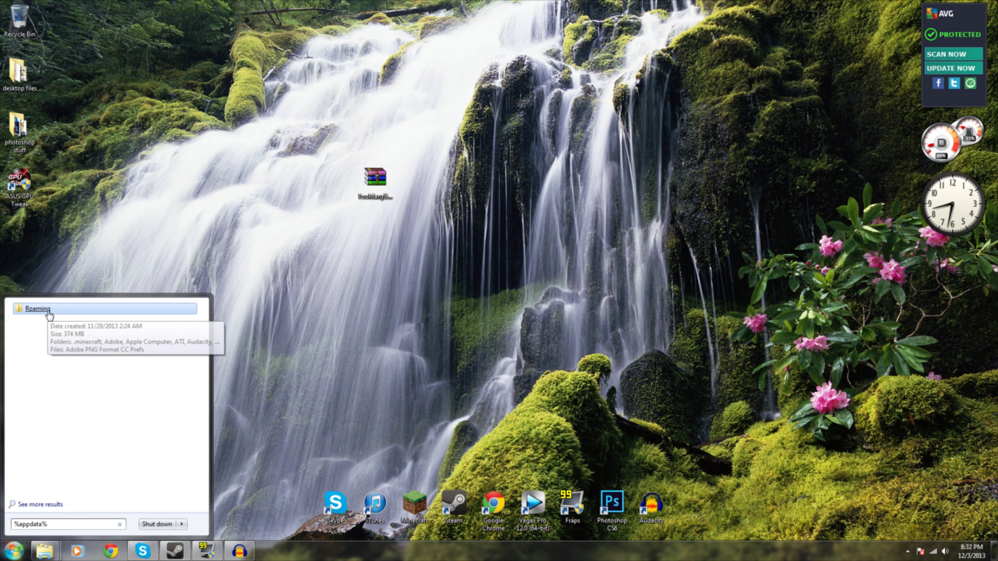
key("ctrl+a")
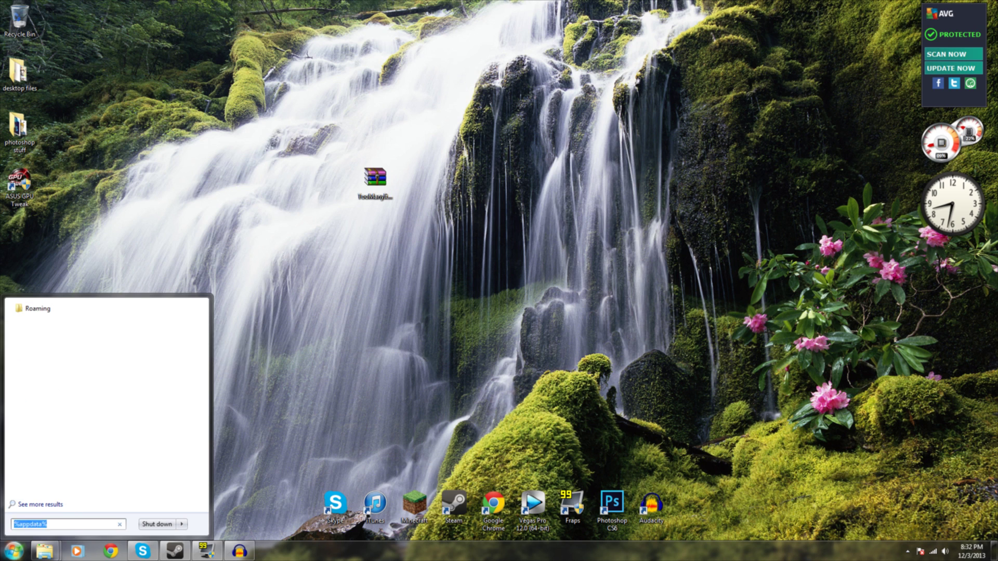
type("run")
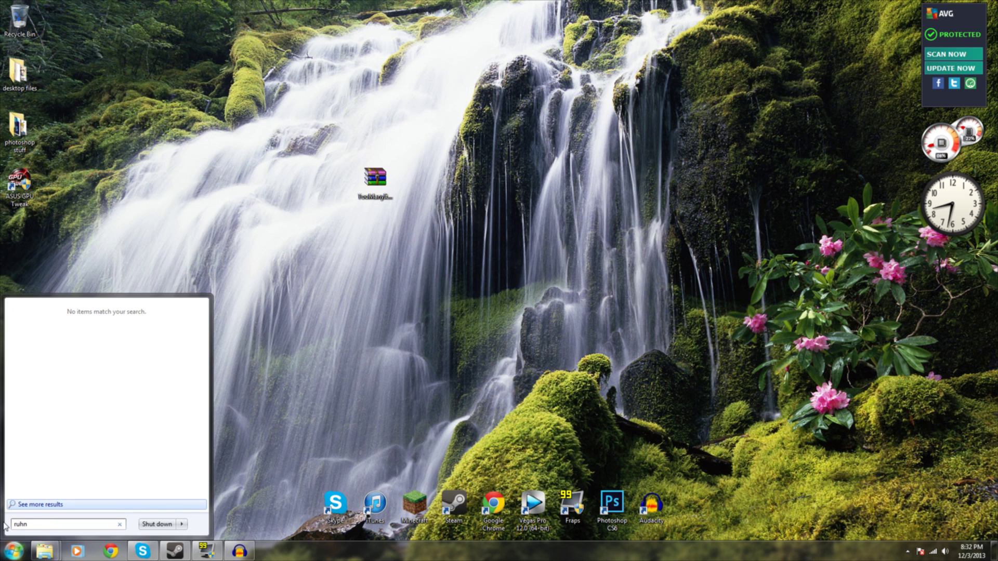
Step: Run %appdata% from the Run dialog to open the AppData Roaming folder
left_click(31, 323)
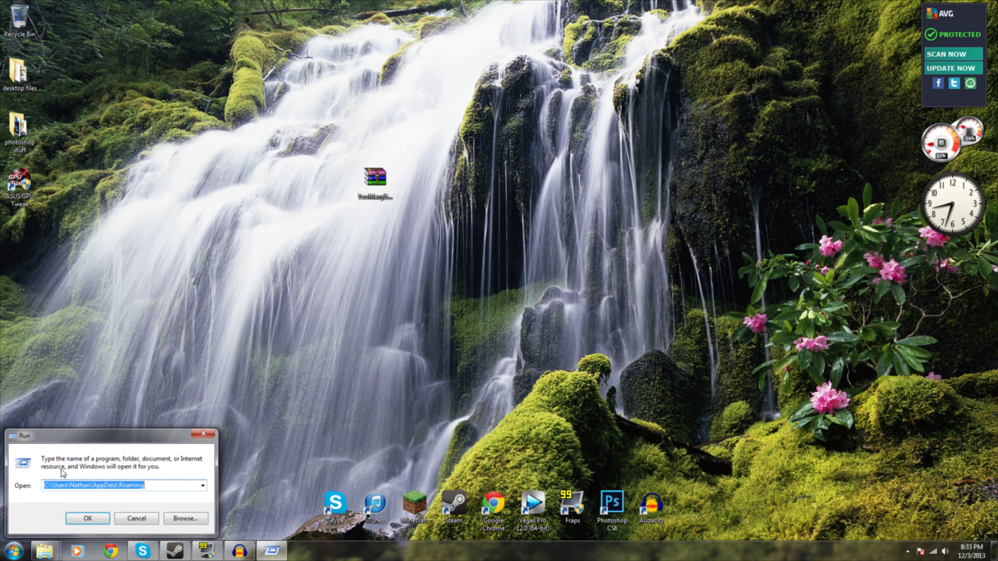
key("BackSpace")
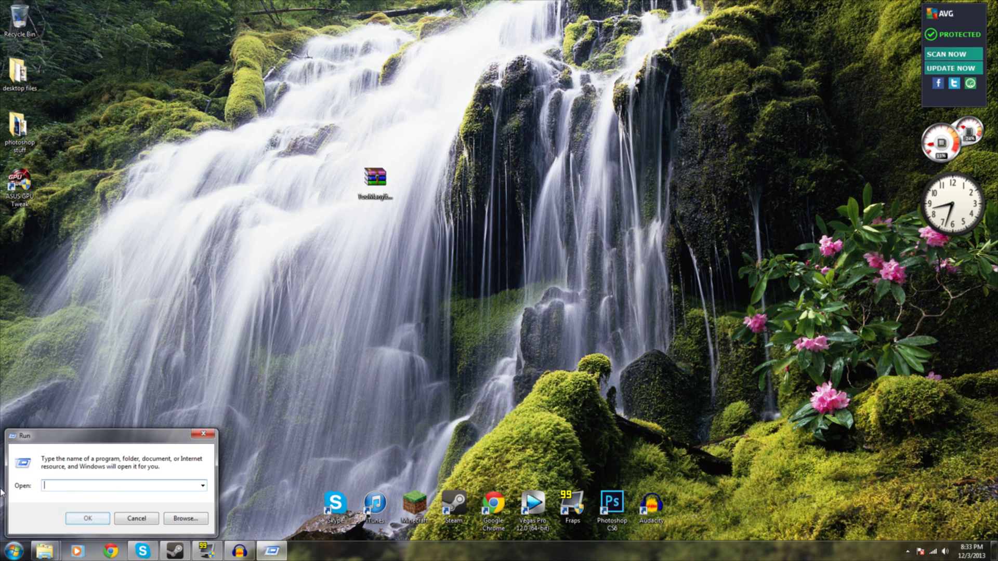
type("%")
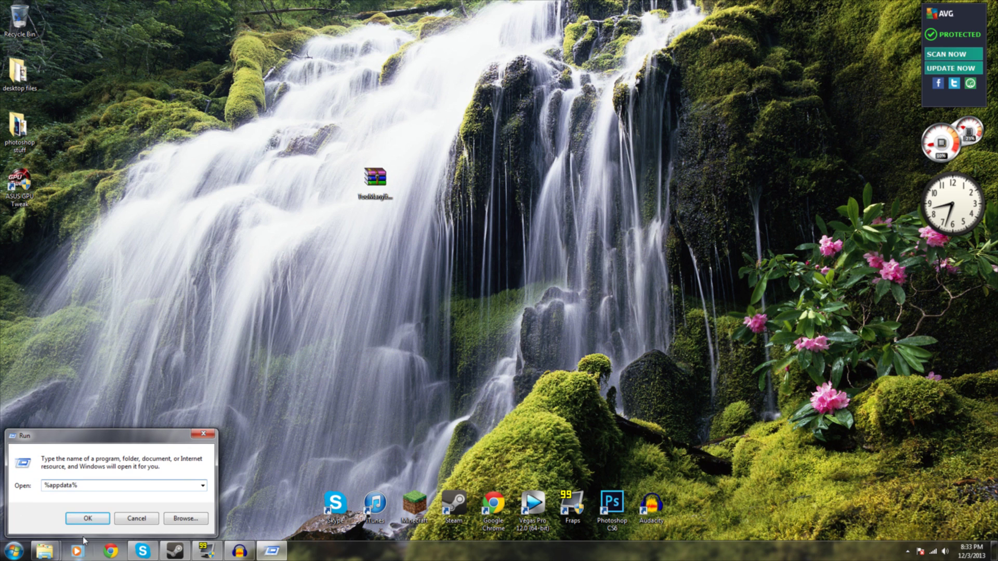
type("appdata%")
left_click(93, 520)
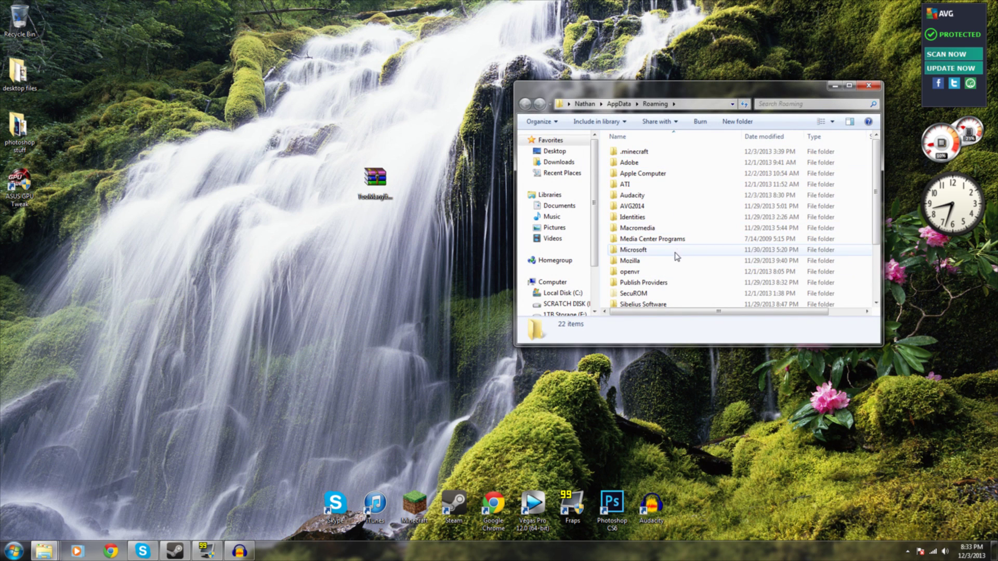
Step: In .minecraft > versions, copy and paste the 1.7.2 folder to make a duplicate
double_click(651, 153)
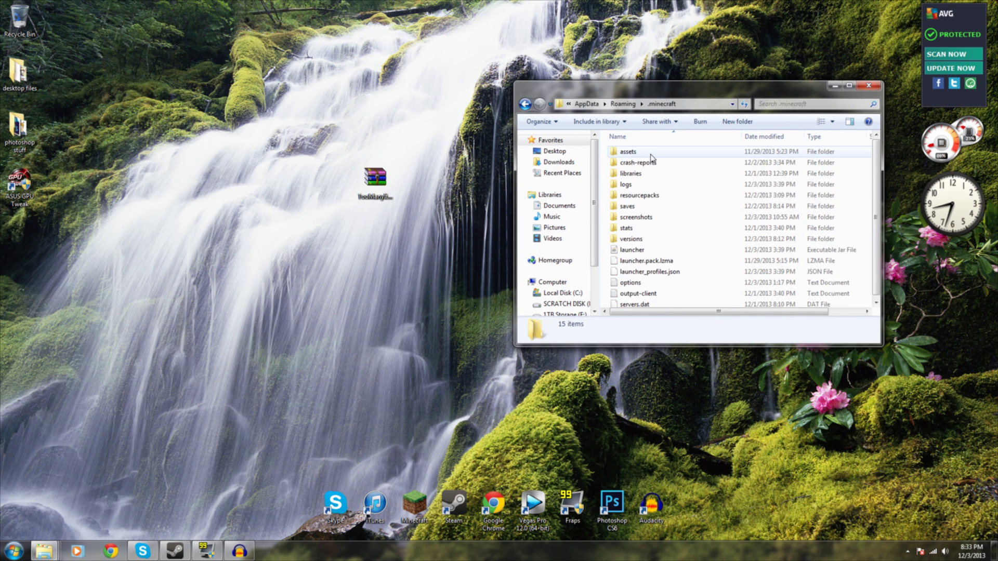
double_click(649, 242)
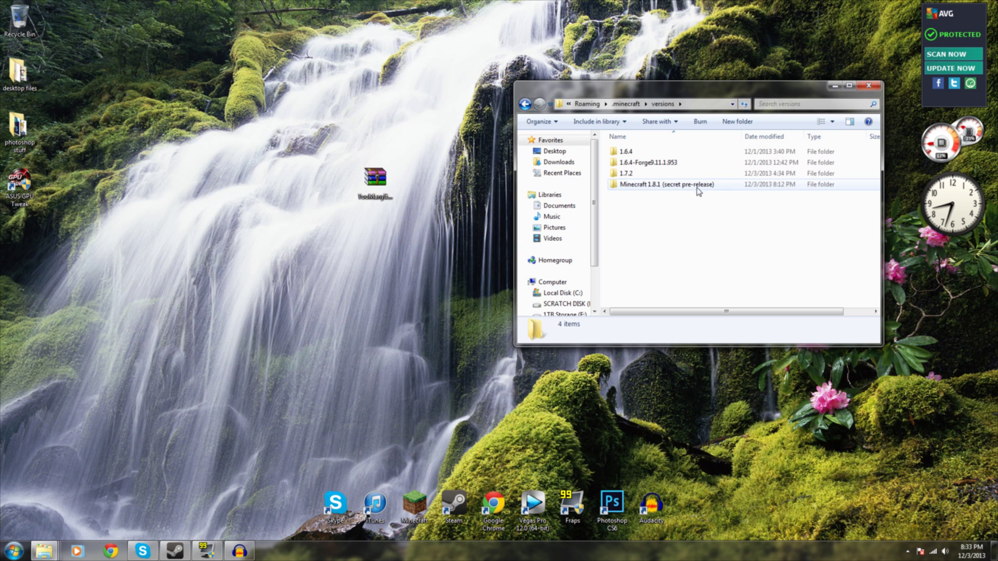
left_click(640, 176)
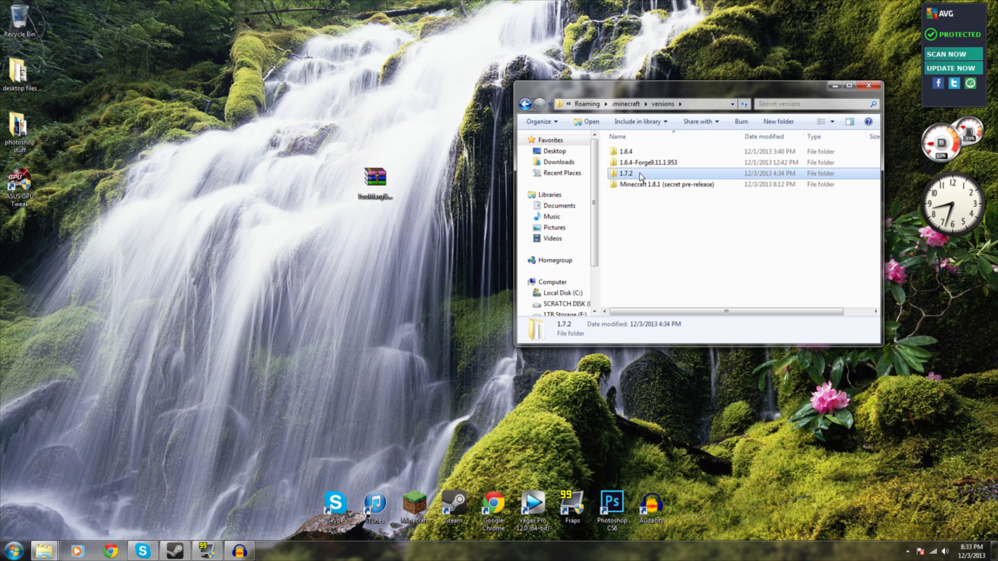
key("ctrl+c")
key("ctrl+v")
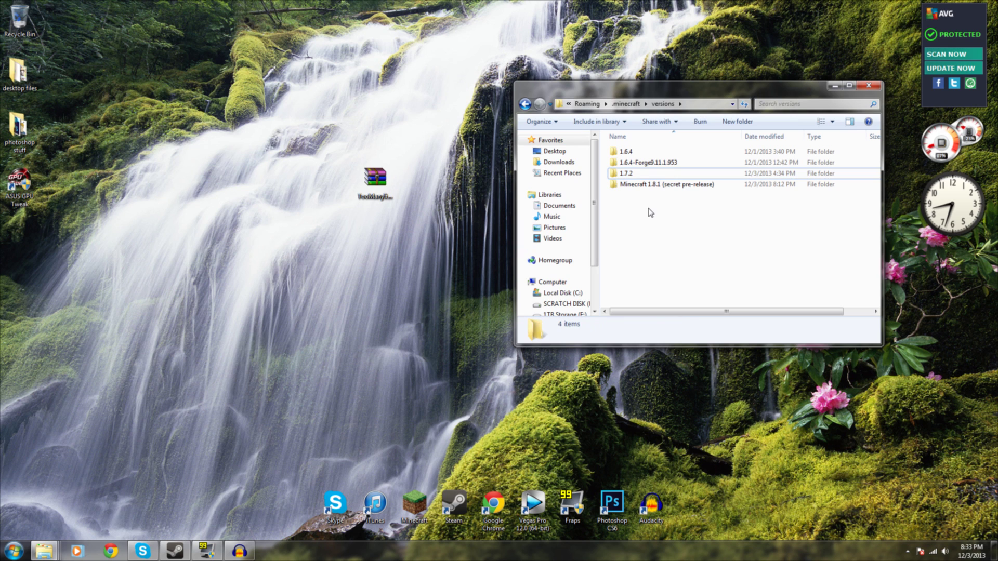
Step: Rename '1.7.2 - Copy' to 1.7.2_TMI and open that folder
left_click(658, 222)
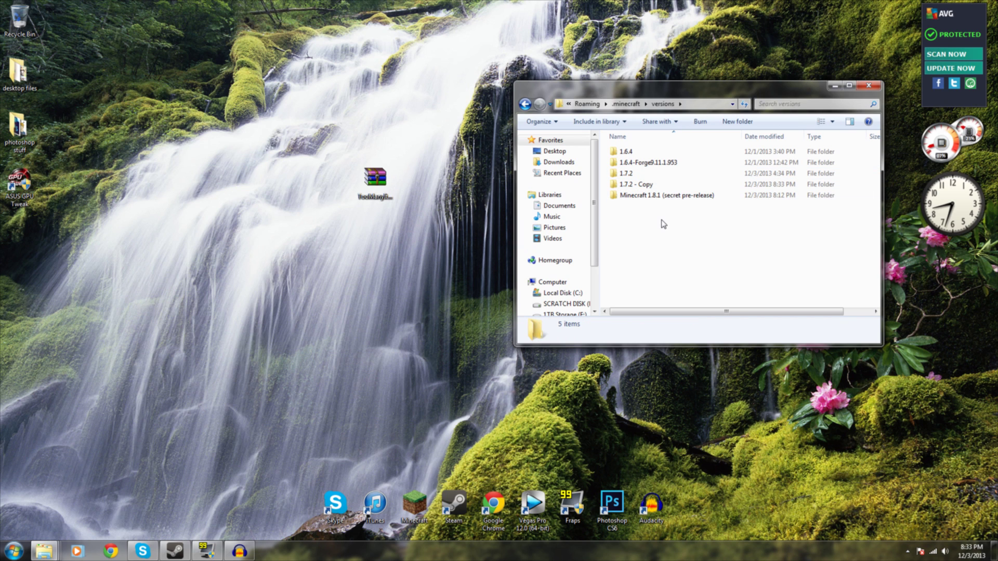
left_click(650, 186)
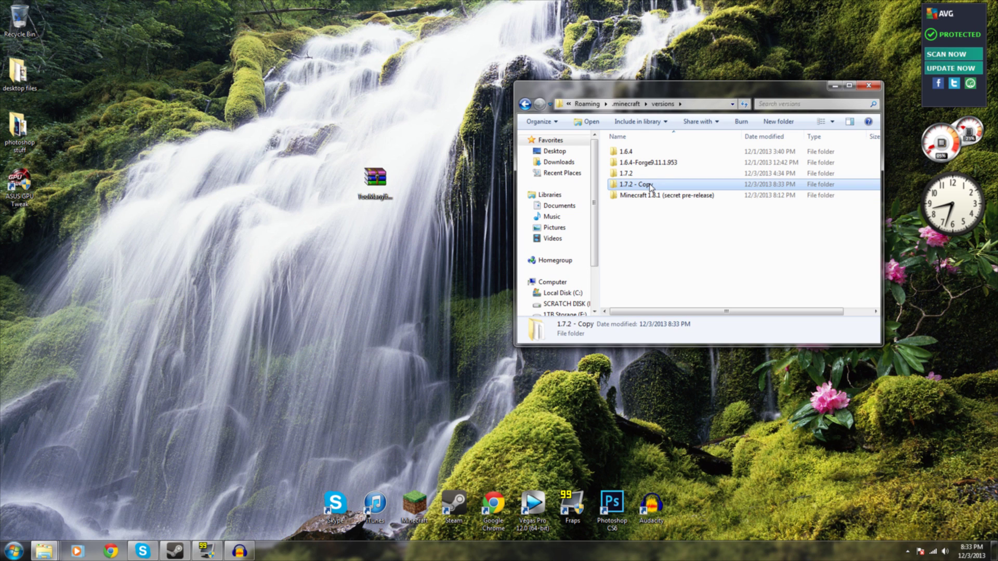
left_click(651, 186)
key("End")
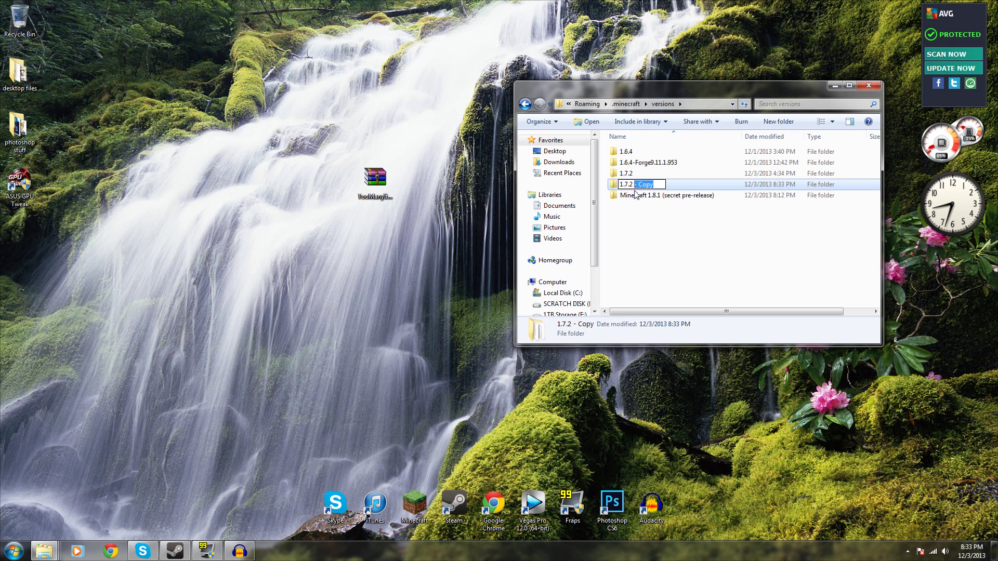
key("BackSpace")
type("_TMI")
left_click(668, 254)
left_click(647, 186)
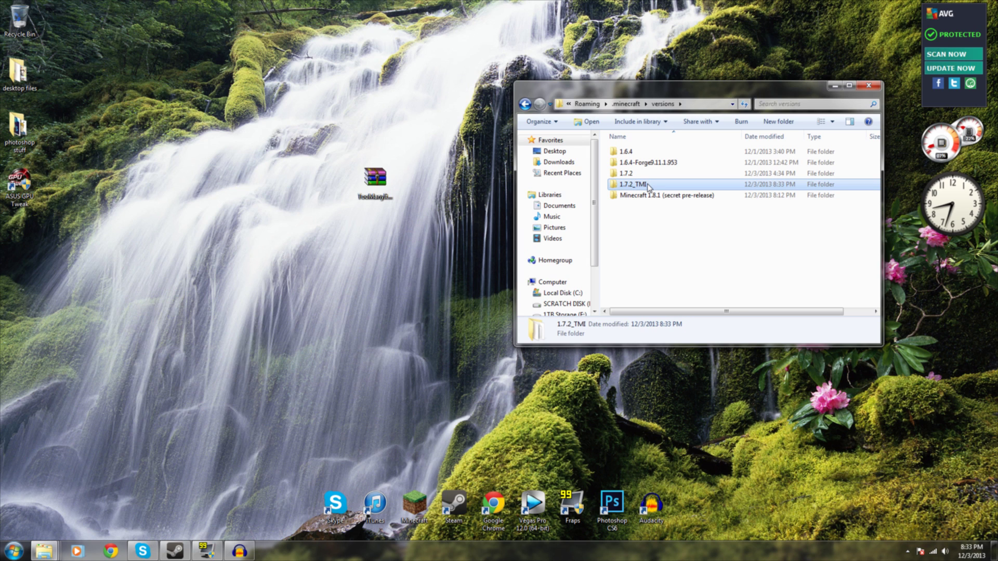
left_click(647, 186)
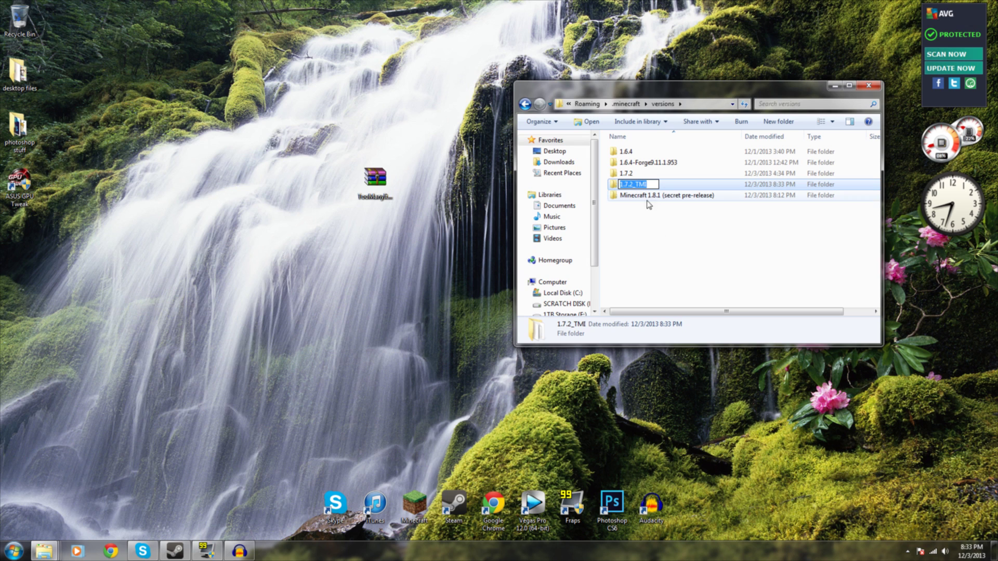
left_click(653, 243)
double_click(644, 185)
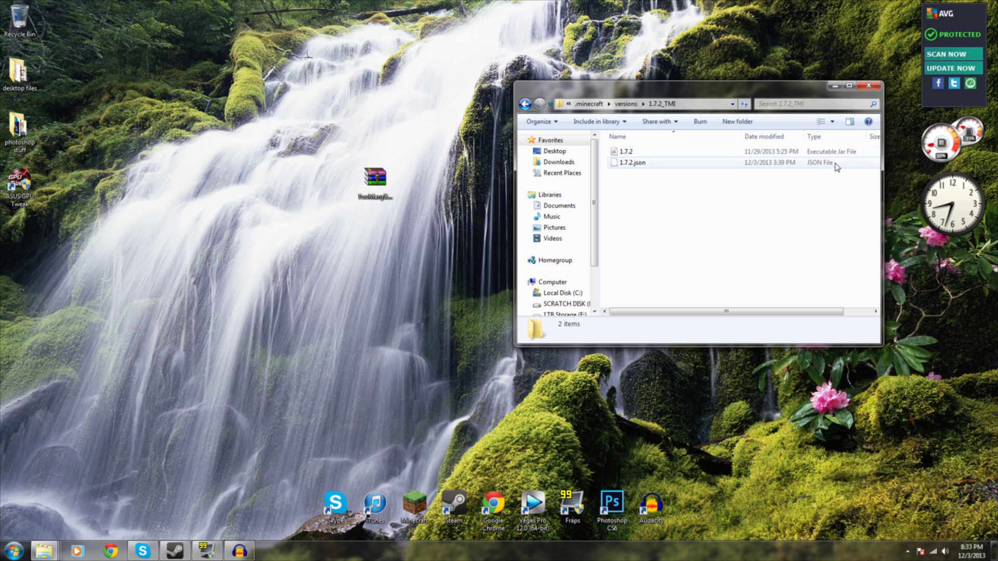
Step: Open 1.7.2.json from the 1.7.2_TMI folder with Notepad, chosen from the program list
right_click(650, 167)
left_click(642, 164)
right_click(642, 163)
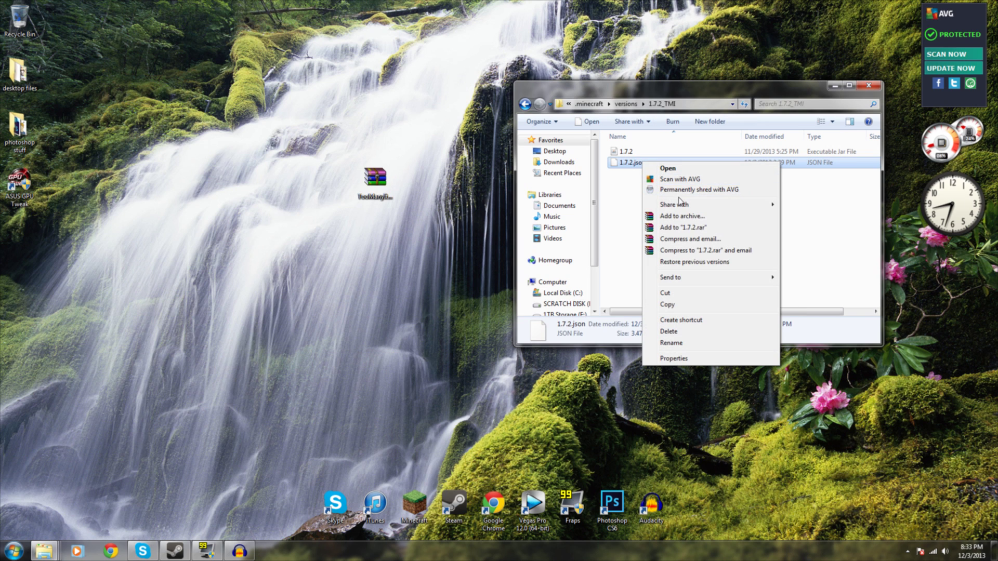
mouse_move(702, 208)
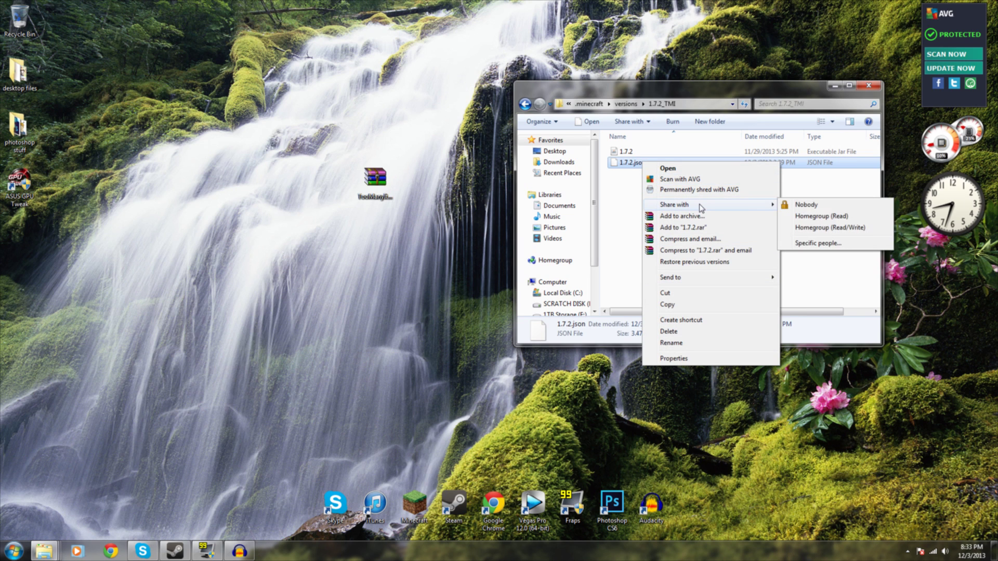
left_click(687, 170)
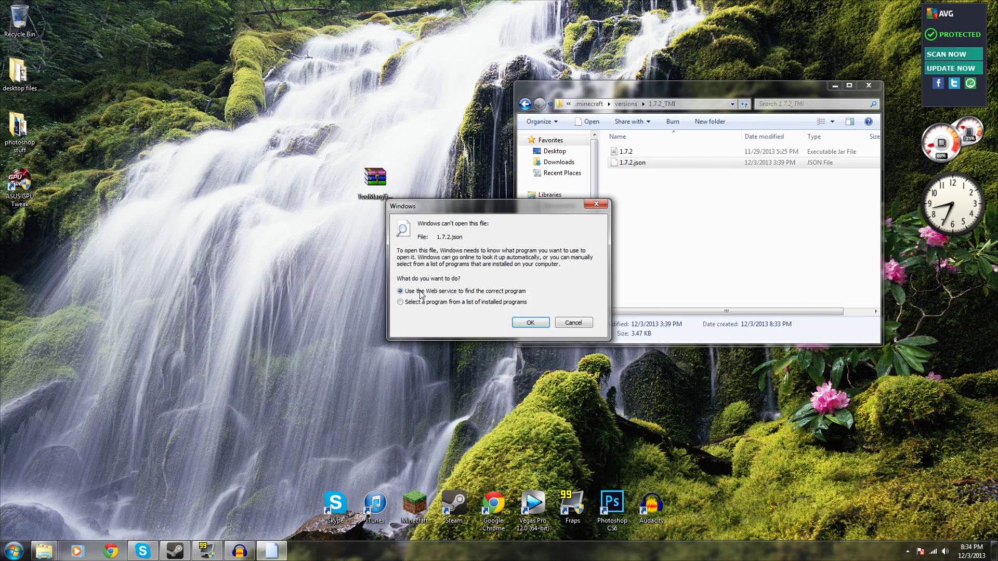
left_click(422, 301)
left_click(530, 322)
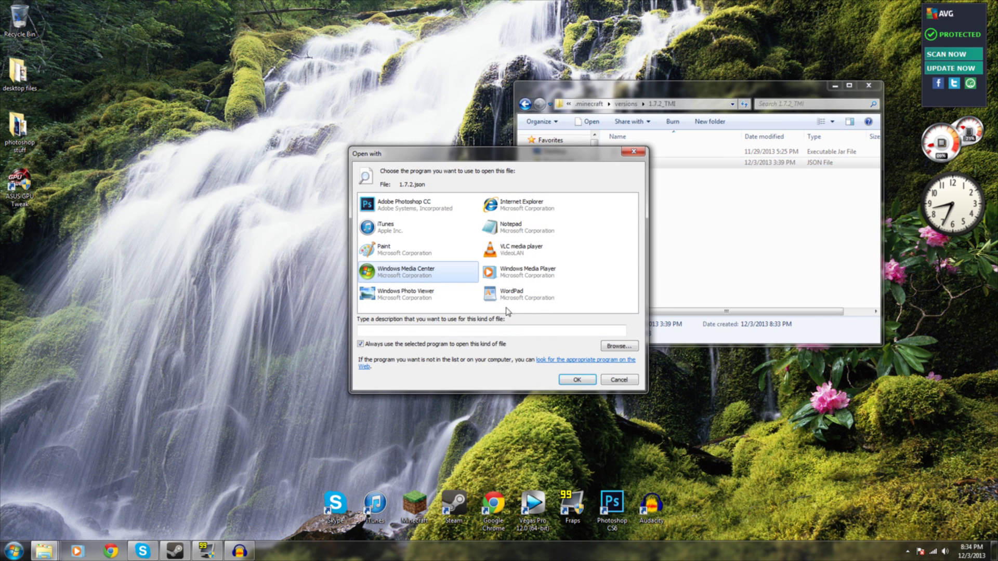
left_click(514, 229)
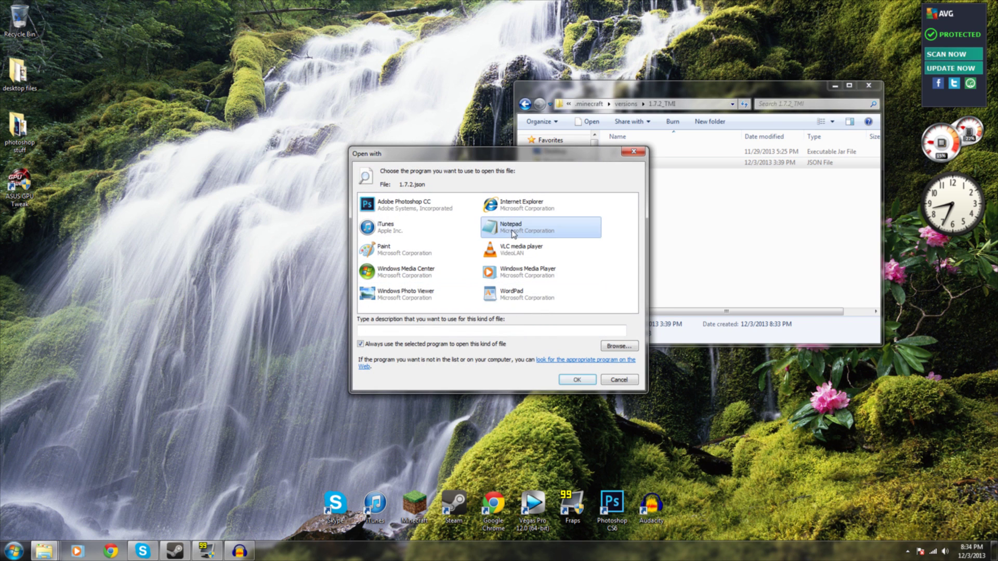
left_click(577, 380)
left_click_drag(544, 275, 531, 255)
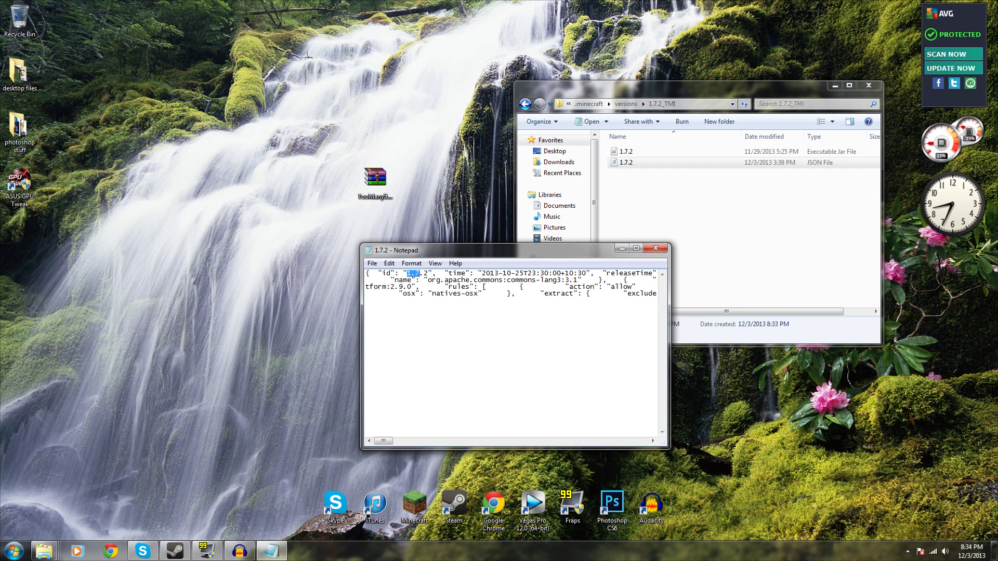
Step: Change the JSON id to 1.7.2_TMI, save, close Notepad, and start renaming the JSON
left_click_drag(428, 274, 413, 274)
key("ctrl+v")
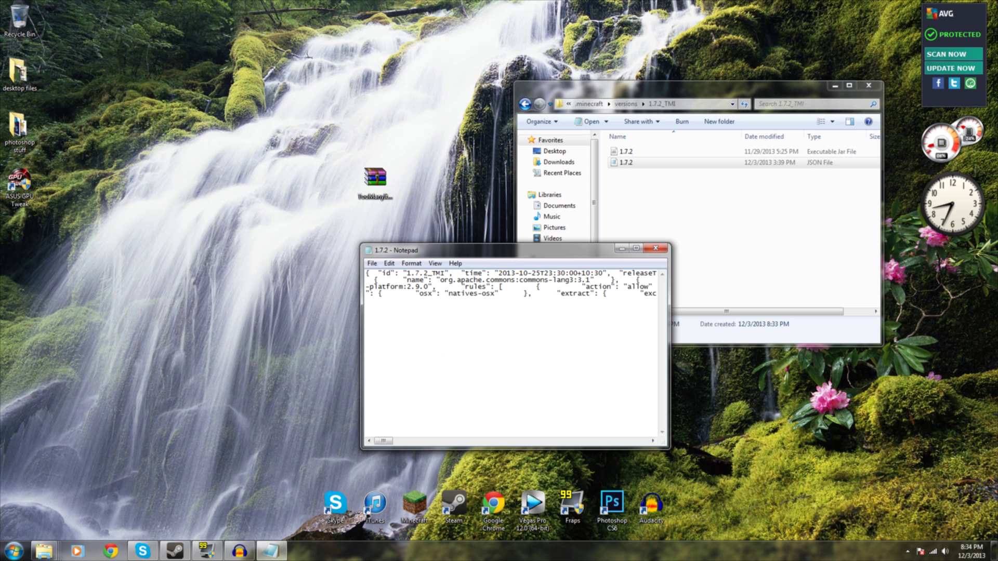
key("alt+f")
key("Down")
key("Down")
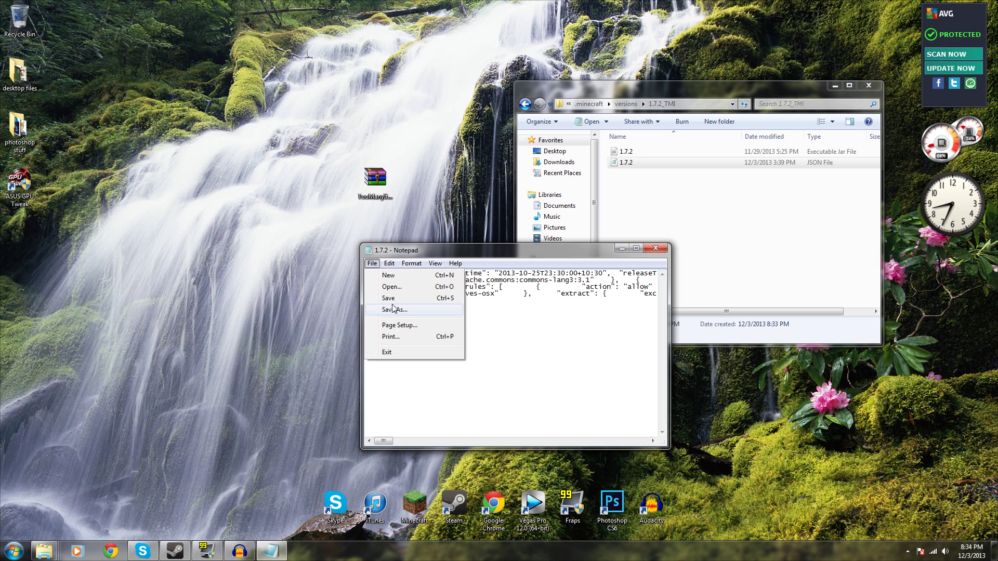
key("Return")
left_click(656, 248)
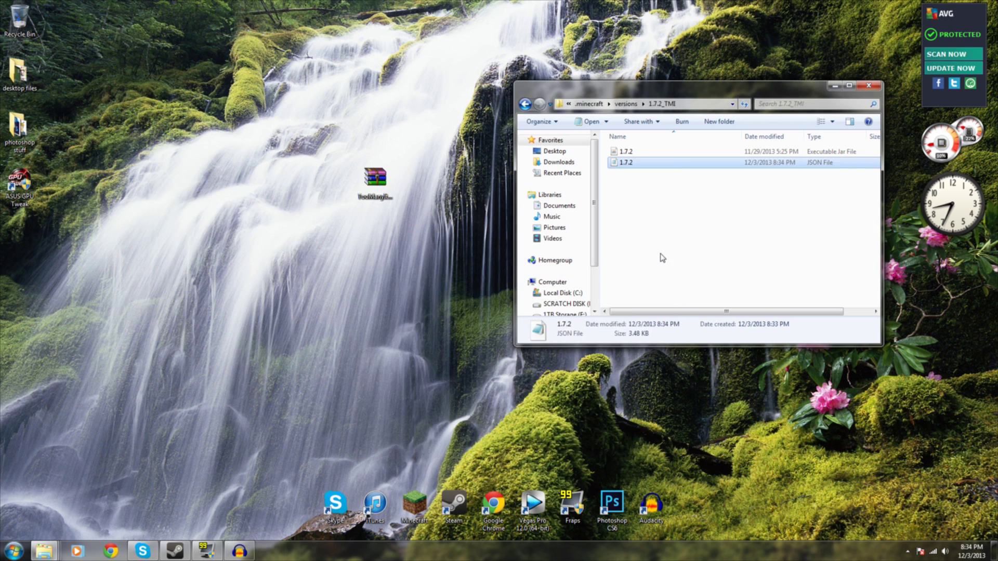
left_click(627, 164)
left_click(630, 163)
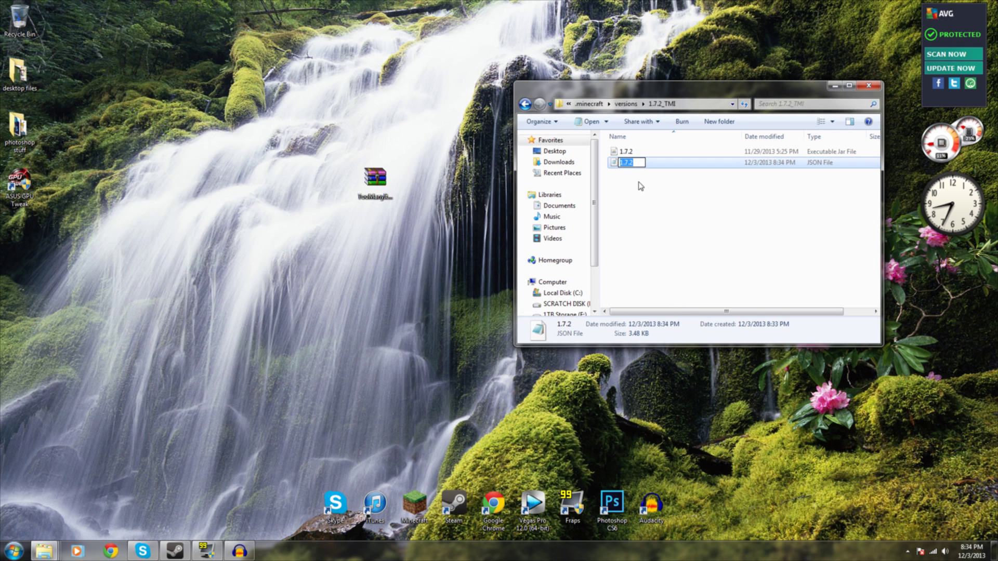
Step: Append _TMI to the JSON and jar file names, making both 1.7.2_TMI
key("End")
type("_TMI")
left_click(650, 207)
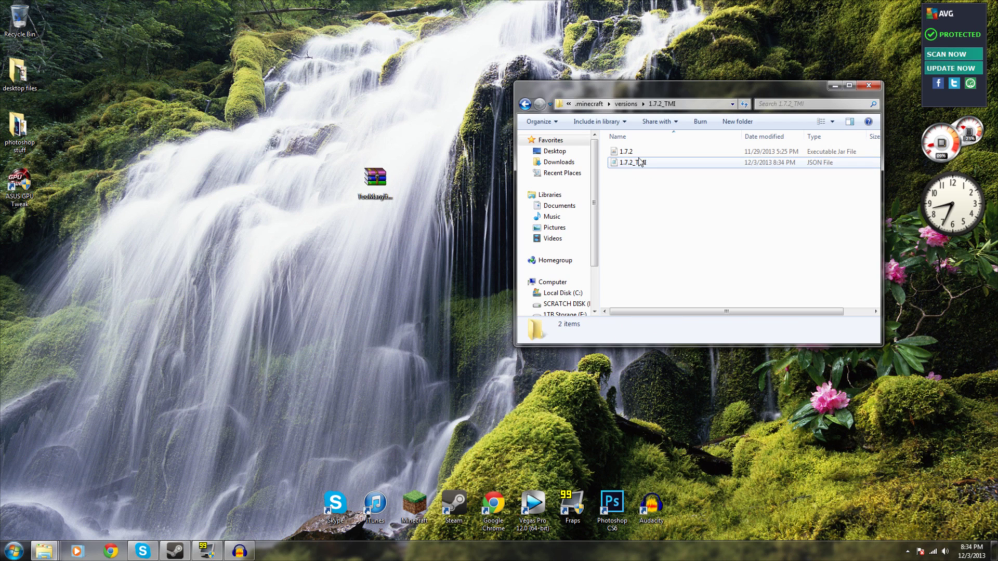
left_click(633, 153)
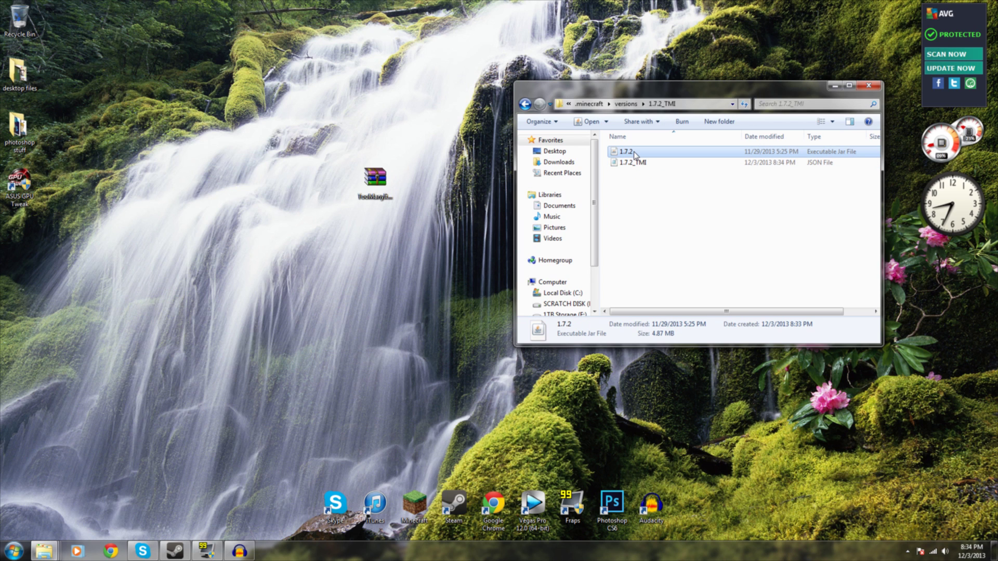
left_click(633, 152)
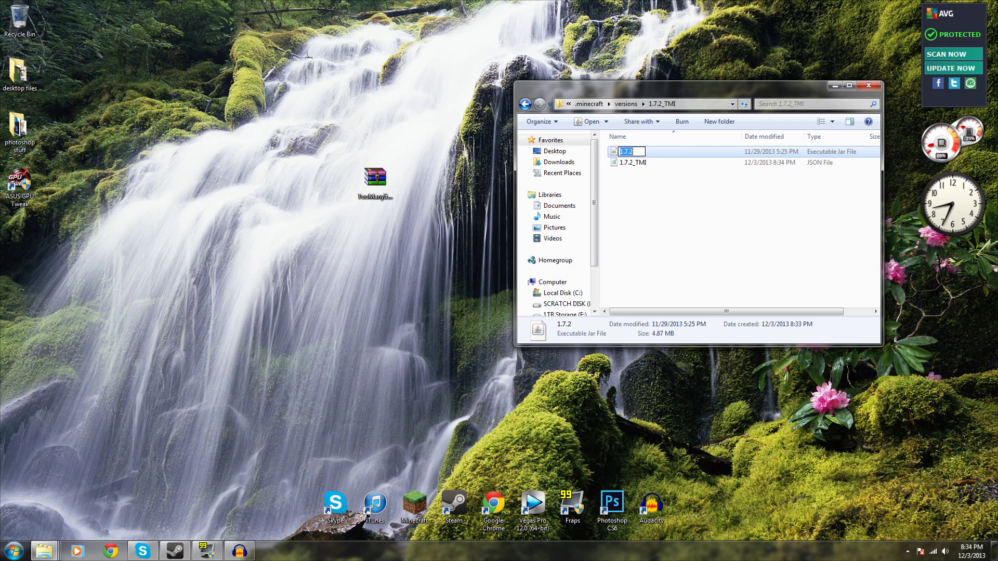
key("End")
type("_TMI")
left_click(653, 190)
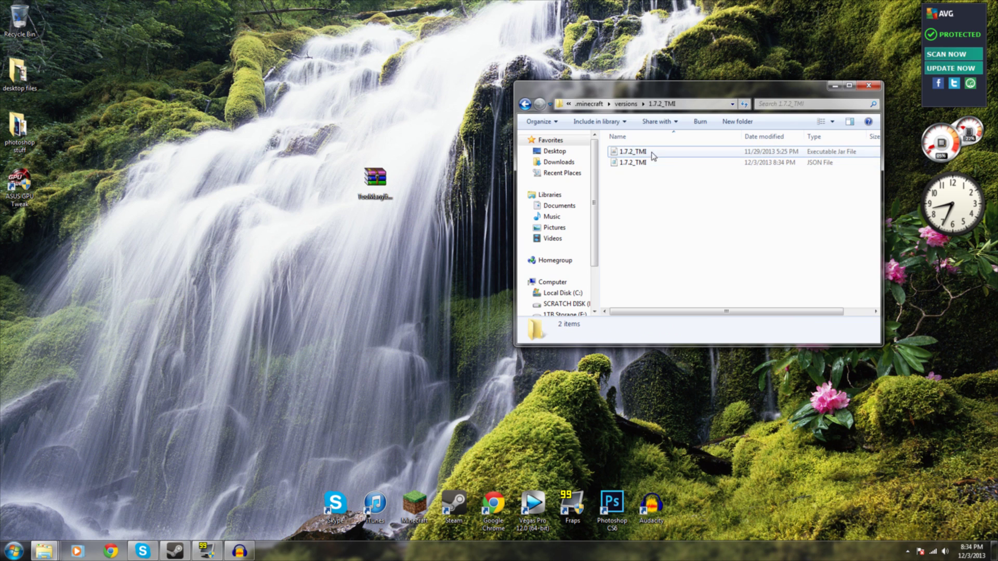
Step: Reopen the renamed 1.7.2_TMI JSON in Notepad to check it, then close it
double_click(652, 161)
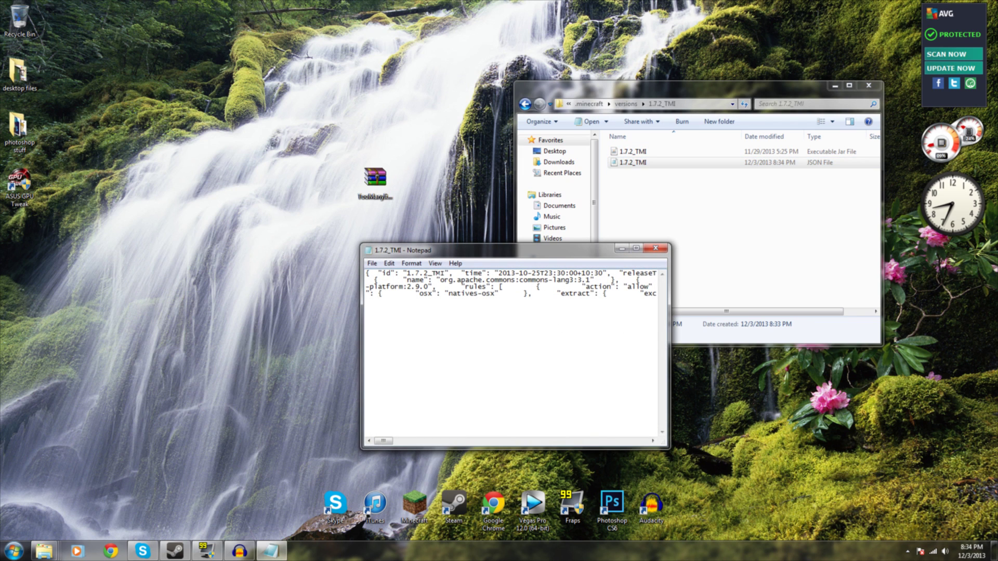
left_click(655, 249)
left_click(671, 220)
Step: Open 1.7.2_TMI.jar with WinRAR archiver through the Open with menu
right_click(626, 151)
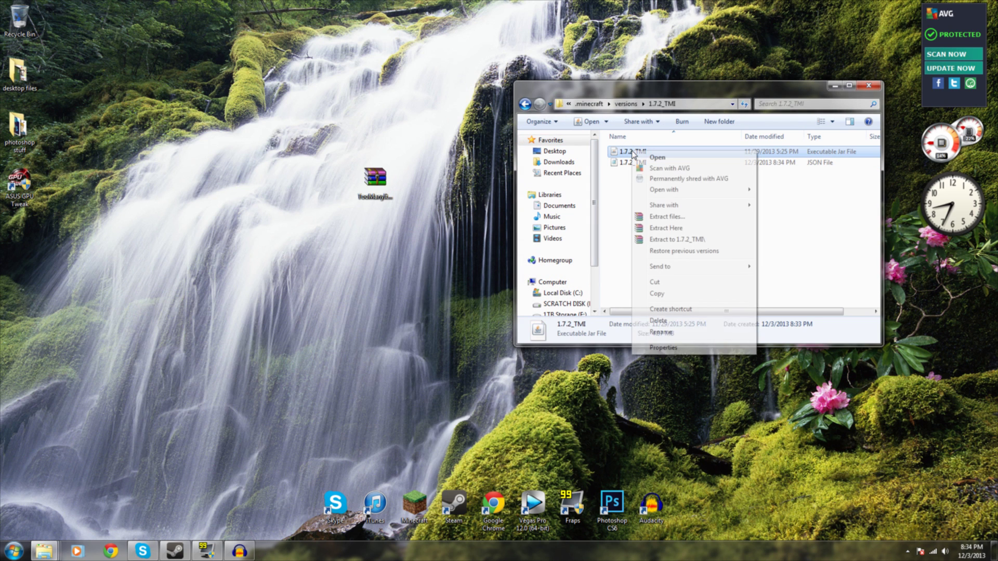
left_click(810, 235)
left_click(809, 235)
right_click(665, 154)
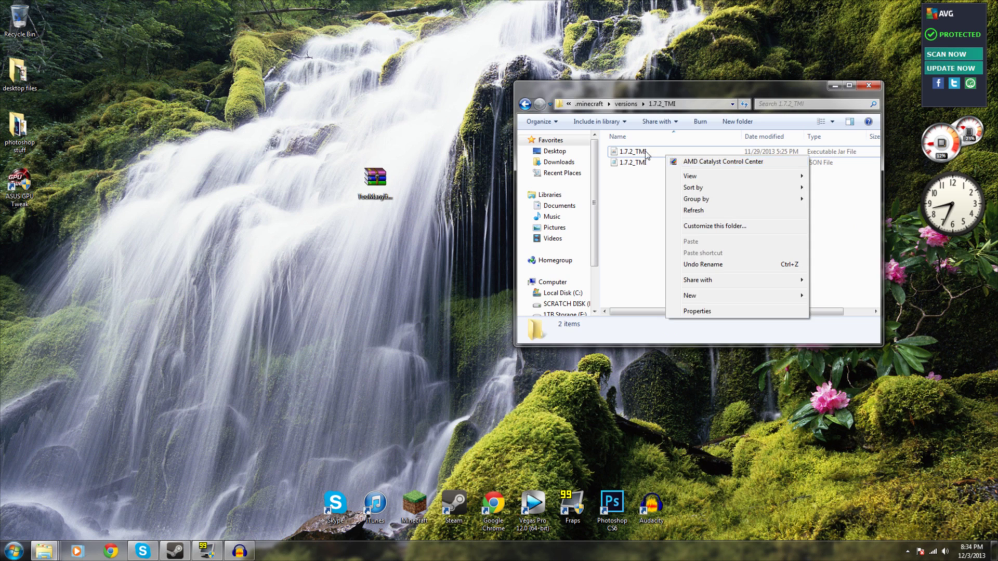
right_click(644, 151)
mouse_move(696, 191)
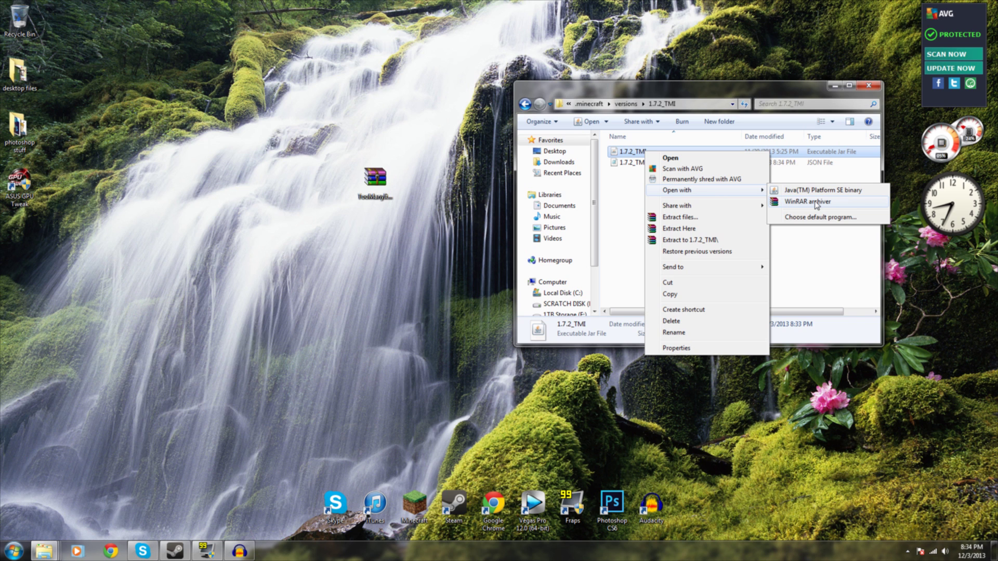
left_click(815, 202)
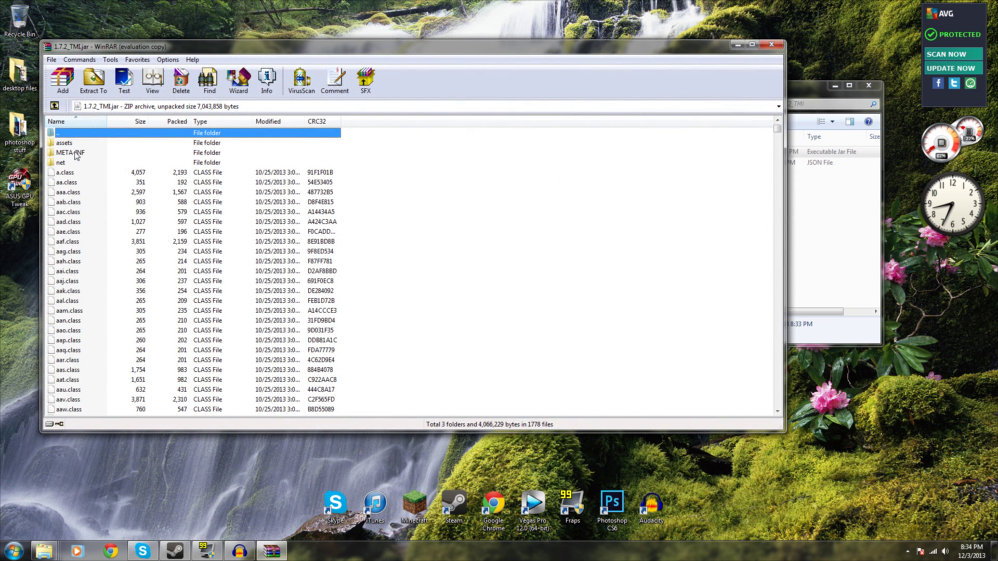
Step: Delete the META-INF folder from 1.7.2_TMI.jar and confirm the deletion
left_click(76, 153)
left_click_drag(443, 49, 518, 86)
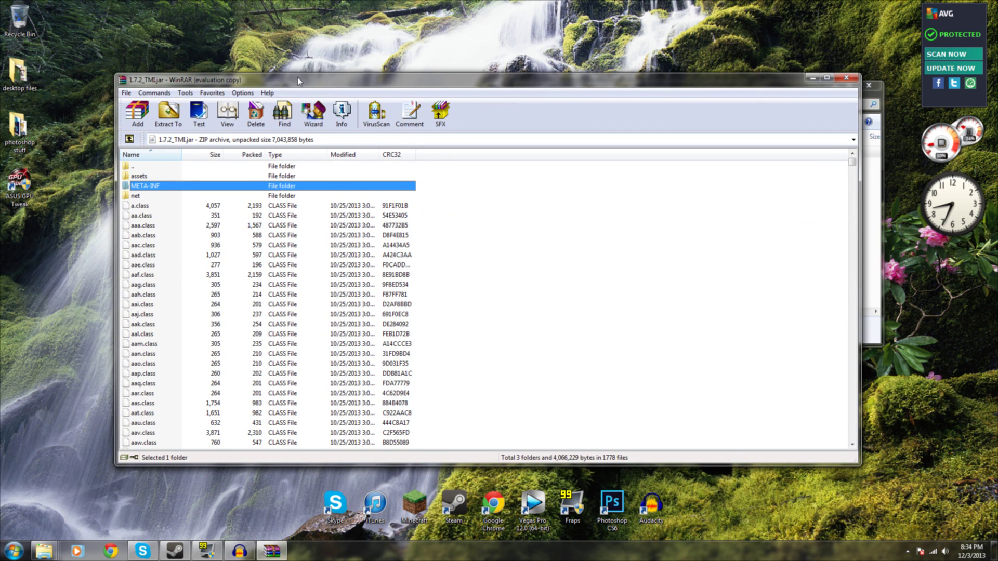
scroll(153, 196, "down", 1)
scroll(153, 197, "up", 1)
right_click(144, 189)
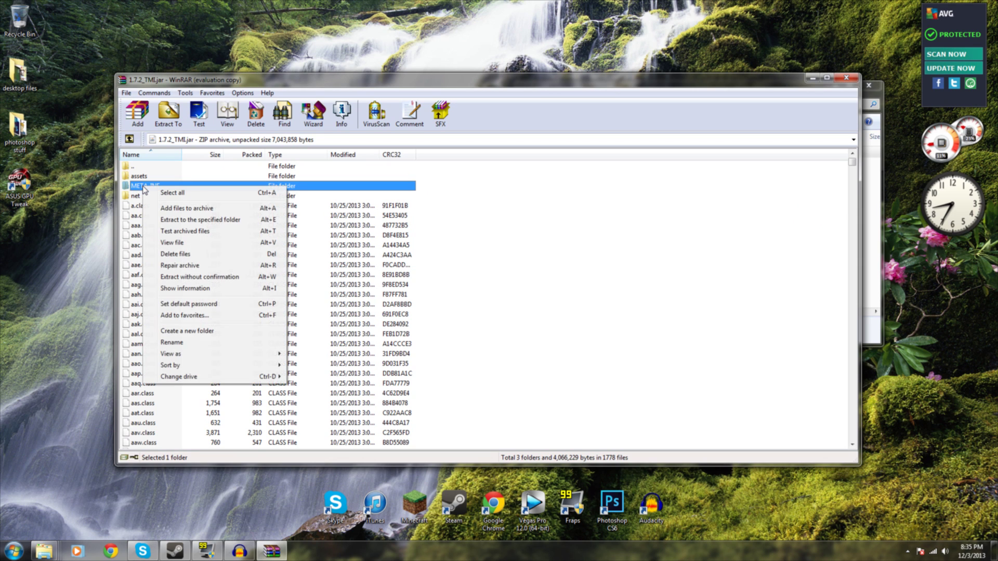
left_click(190, 254)
left_click(510, 315)
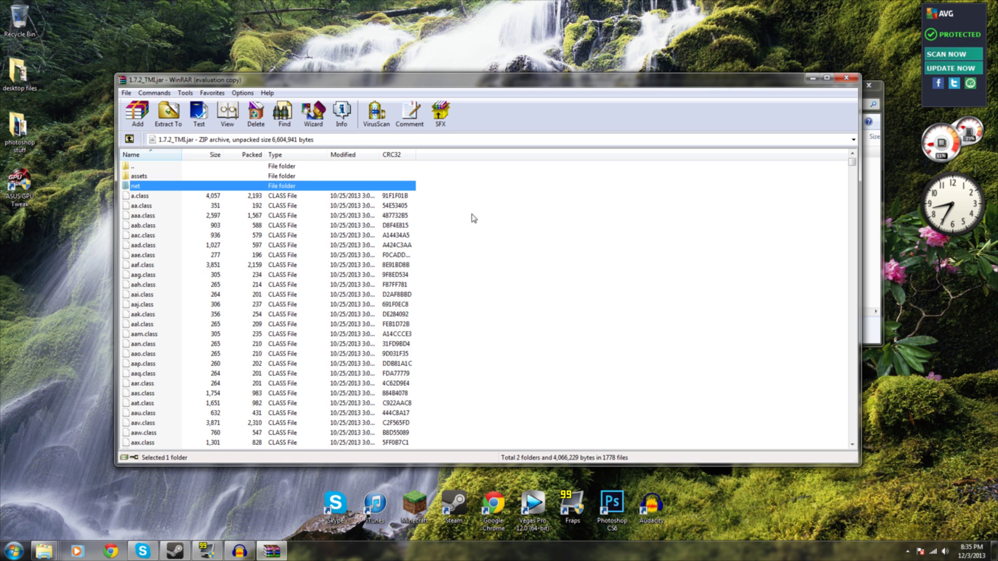
left_click_drag(484, 83, 577, 273)
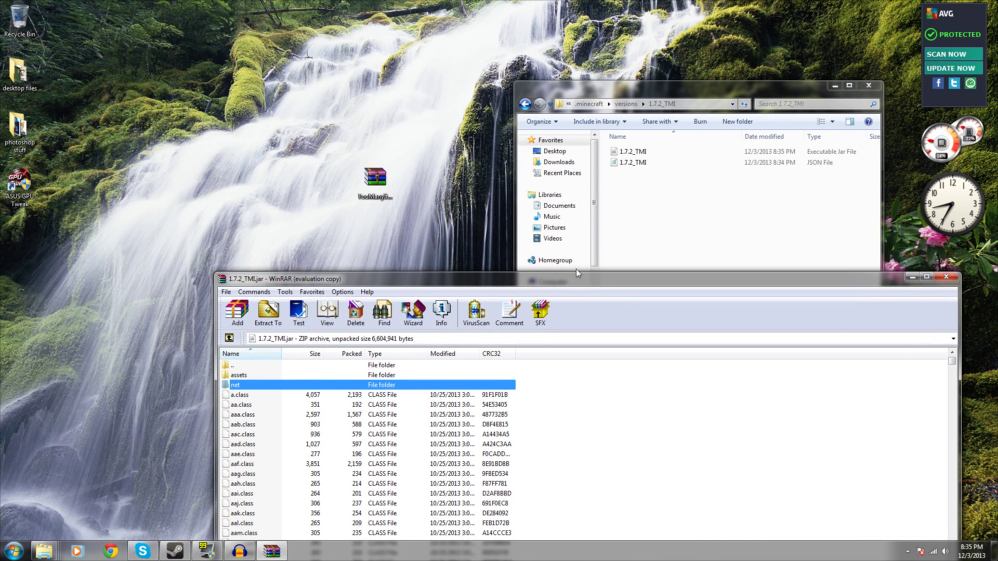
Step: Open TooManyItems2013_10_26_1.7.2.zip in WinRAR and snap the jar window to the right half
right_click(384, 182)
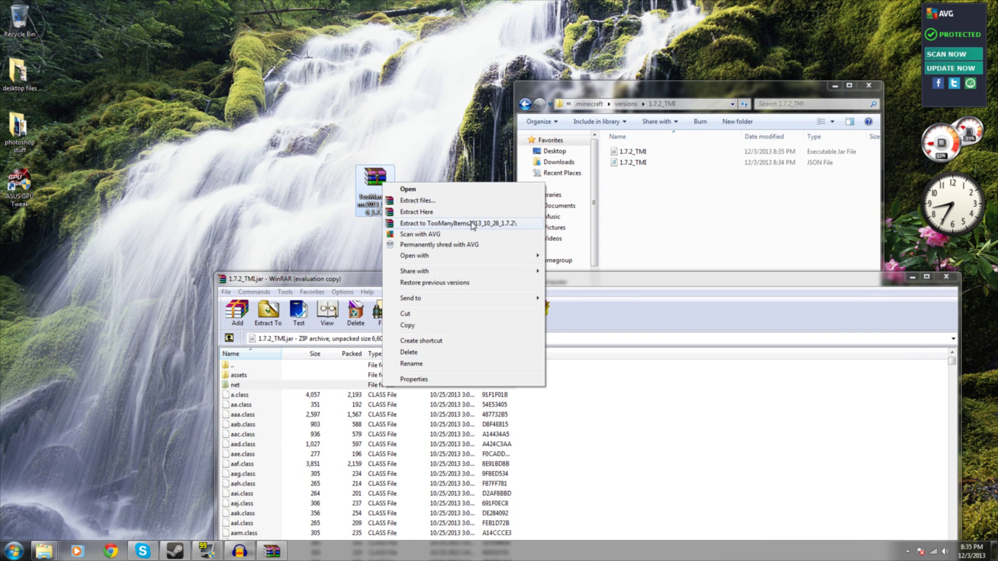
mouse_move(468, 256)
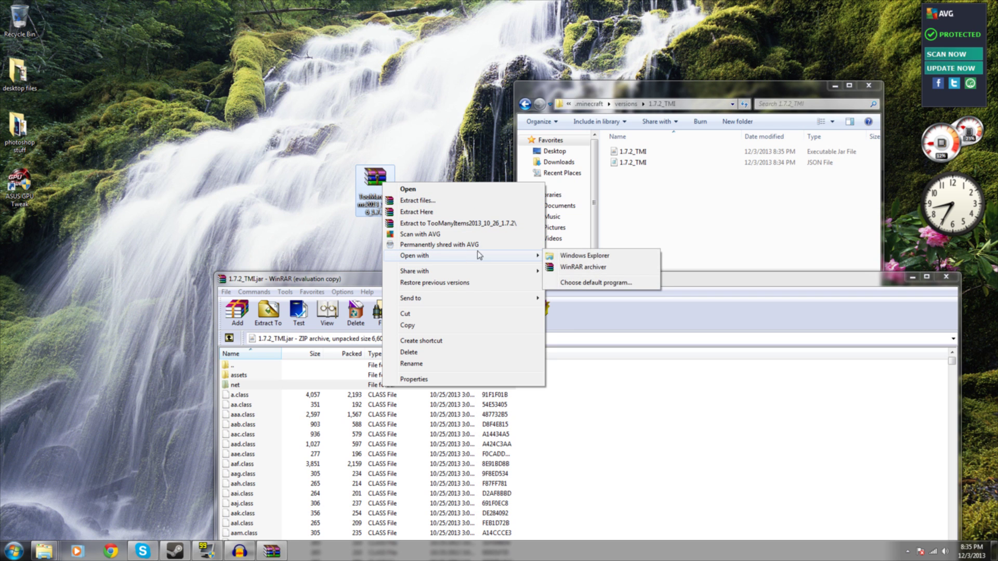
left_click(583, 267)
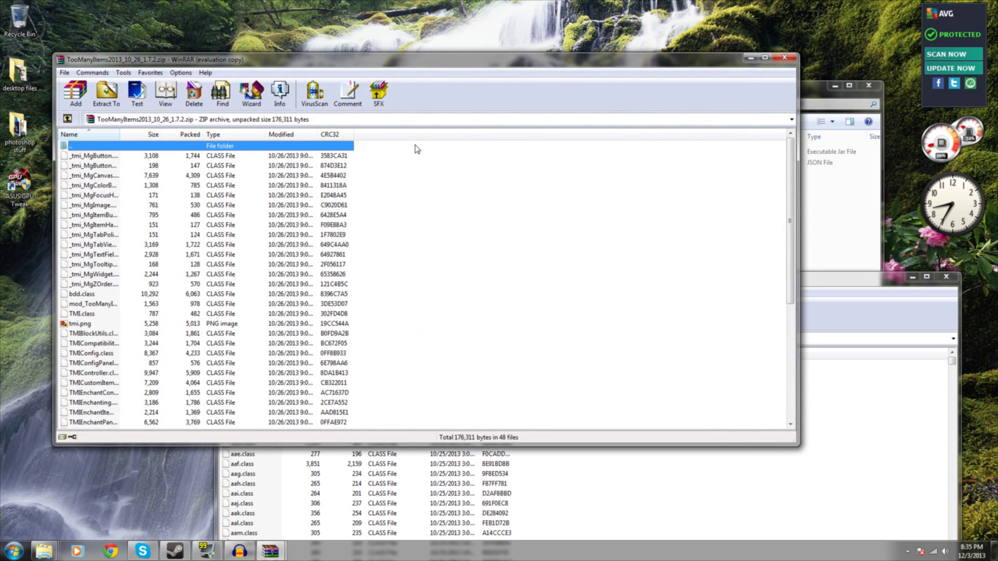
left_click(832, 277)
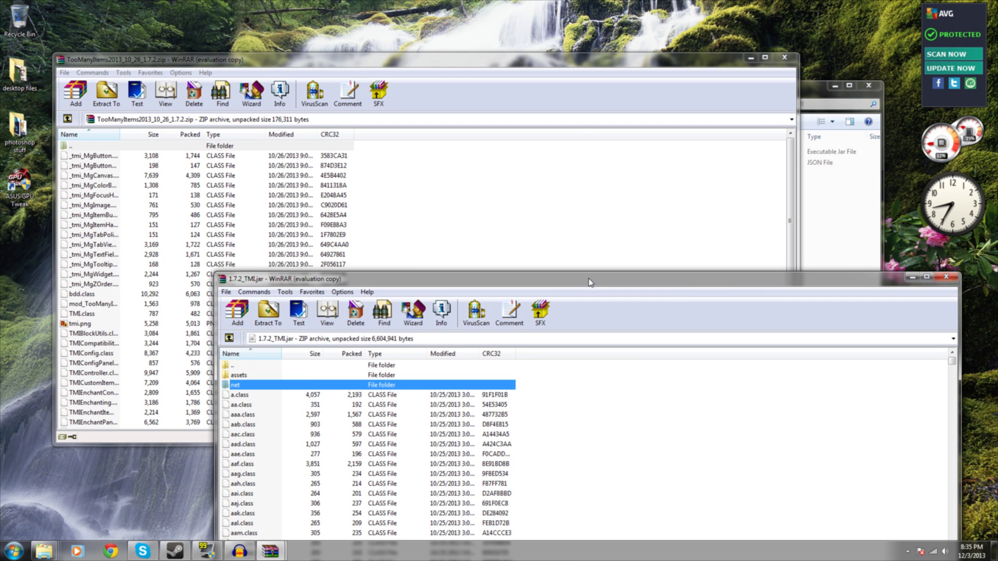
key("super+Right")
left_click(343, 54)
Step: Snap the zip window left and drag all 48 Too Many Items files into 1.7.2_TMI.jar
left_click_drag(358, 70, 0, 172)
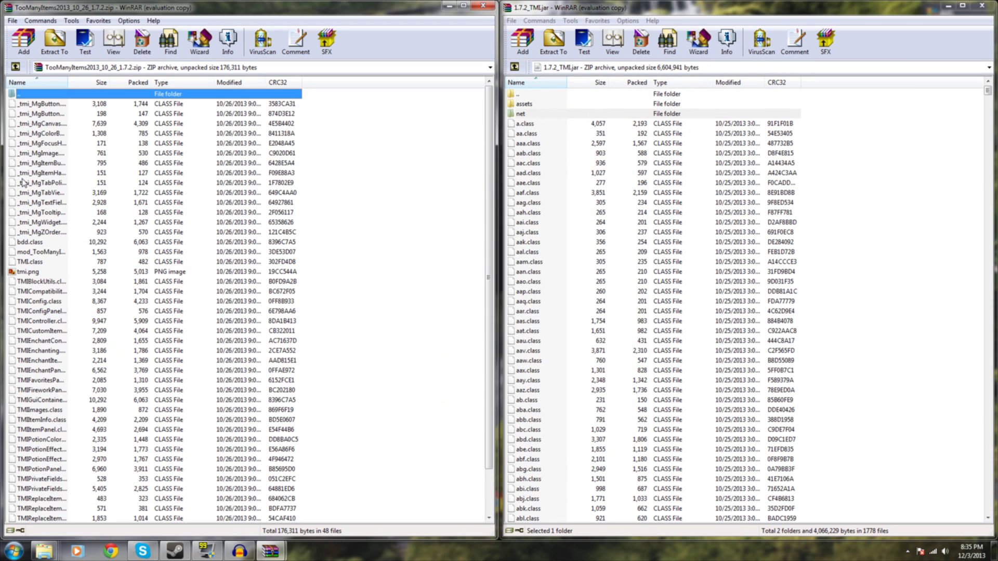
left_click(50, 107)
left_click_drag(489, 179, 486, 326)
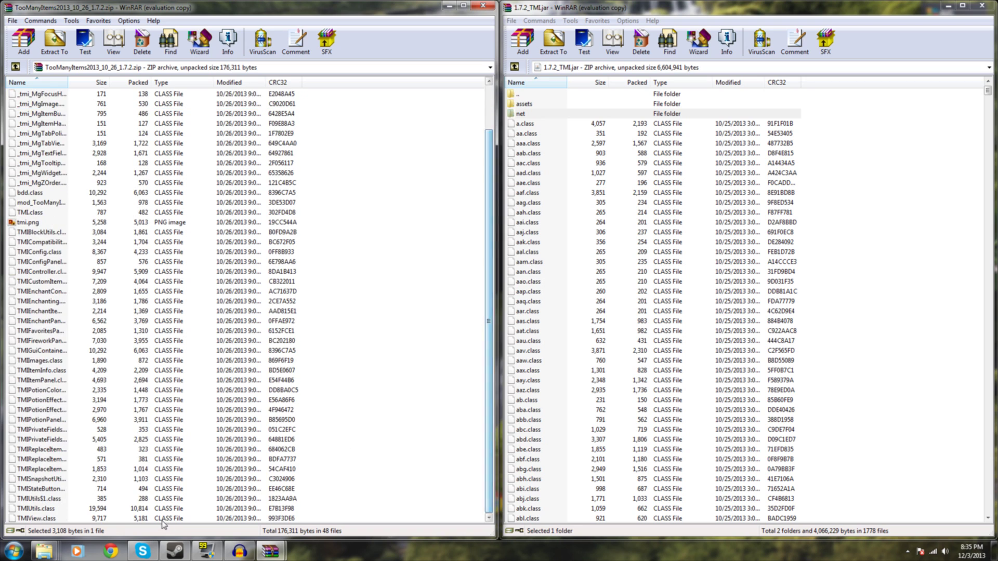
key("ctrl+a")
left_click_drag(151, 299, 858, 336)
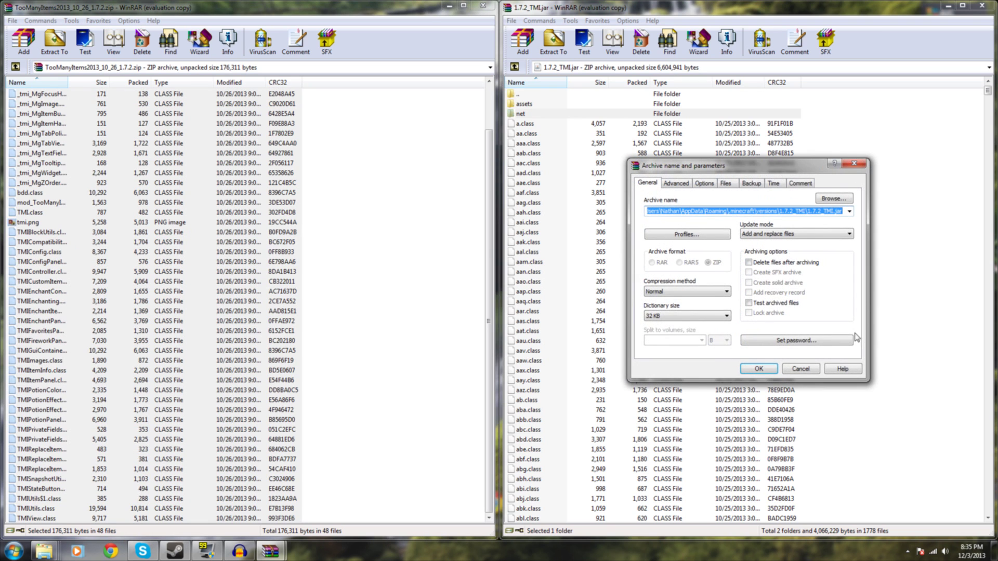
left_click(762, 372)
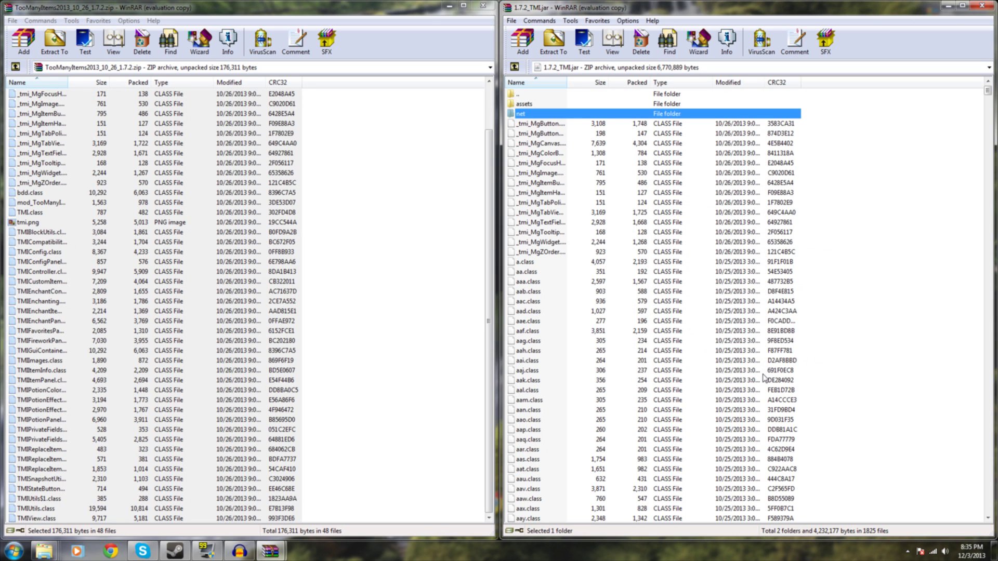
left_click(902, 331)
scroll(903, 331, "down", 17)
scroll(903, 331, "down", 5)
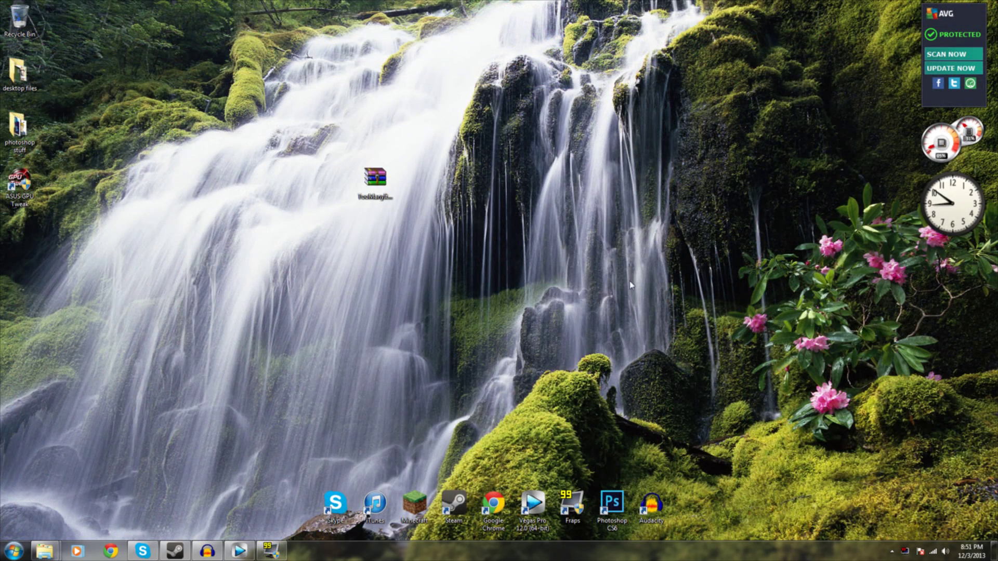
Step: Start the Minecraft launcher from its desktop shortcut and create a new profile
double_click(420, 500)
left_click(521, 288)
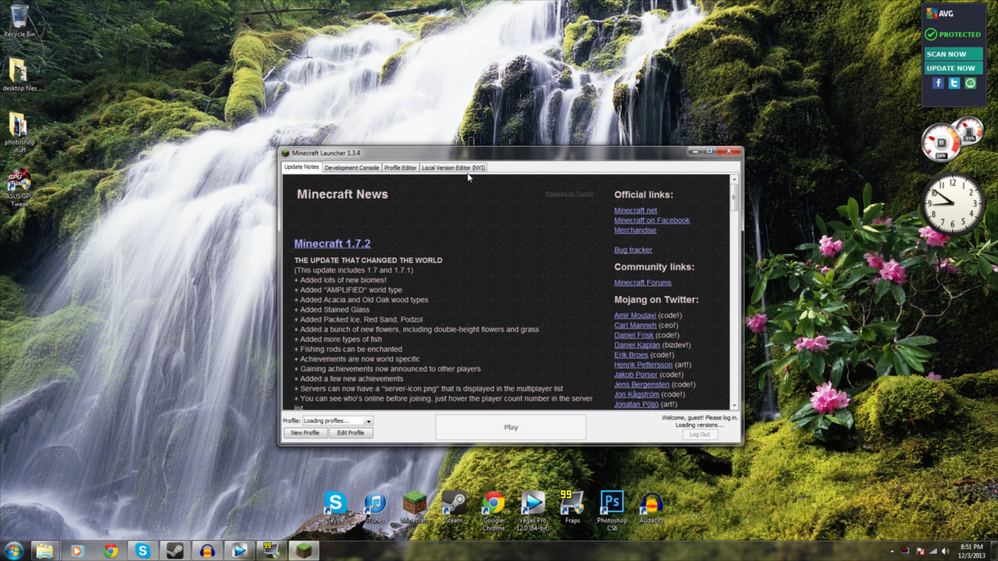
left_click_drag(476, 157, 491, 99)
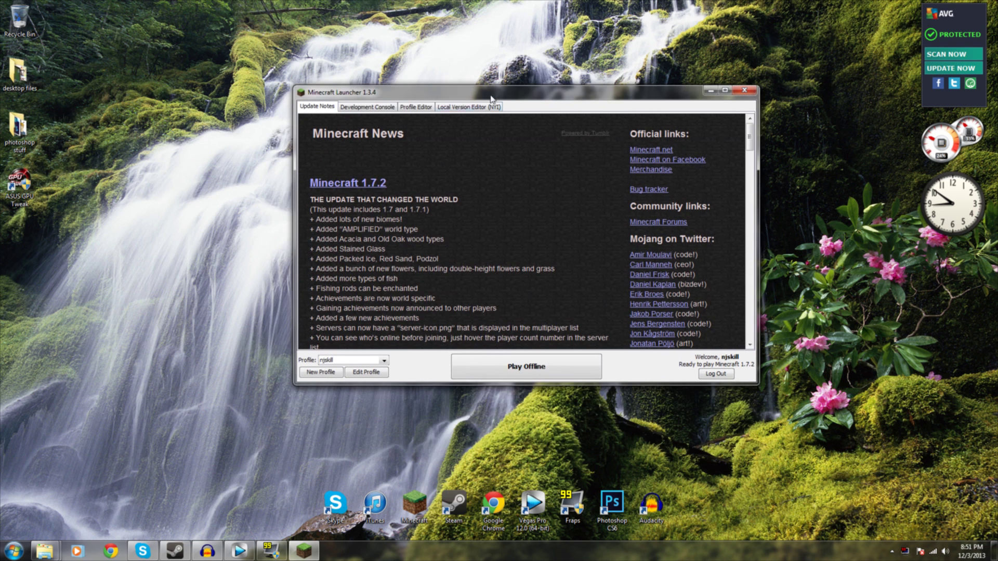
left_click(383, 360)
left_click(384, 363)
left_click(333, 374)
left_click_drag(531, 155, 495, 155)
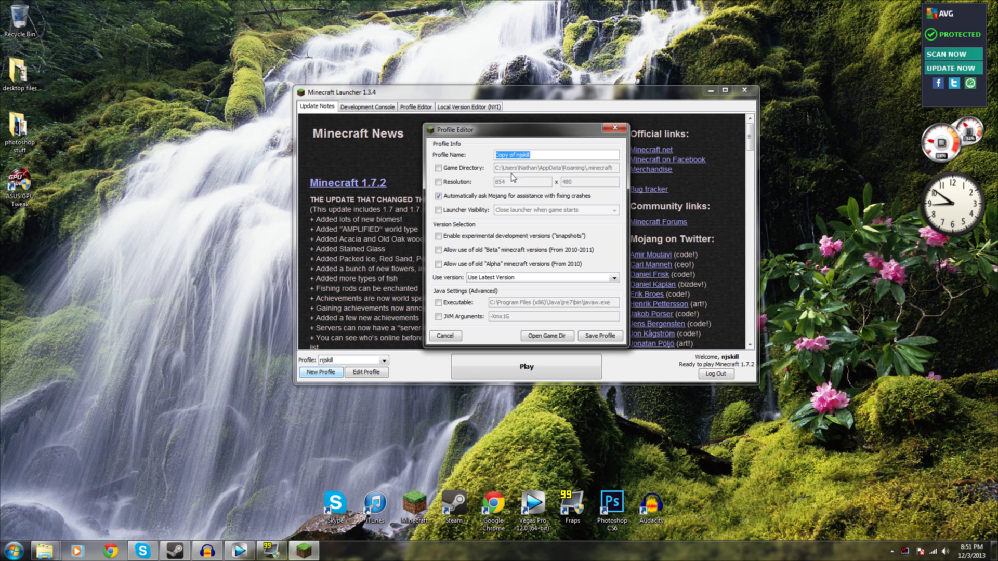
Step: Name the new profile '1.7.2_TMI', set its version to release 1.7.2_TMI, and save it
type("1.7.2_TMI")
left_click(538, 279)
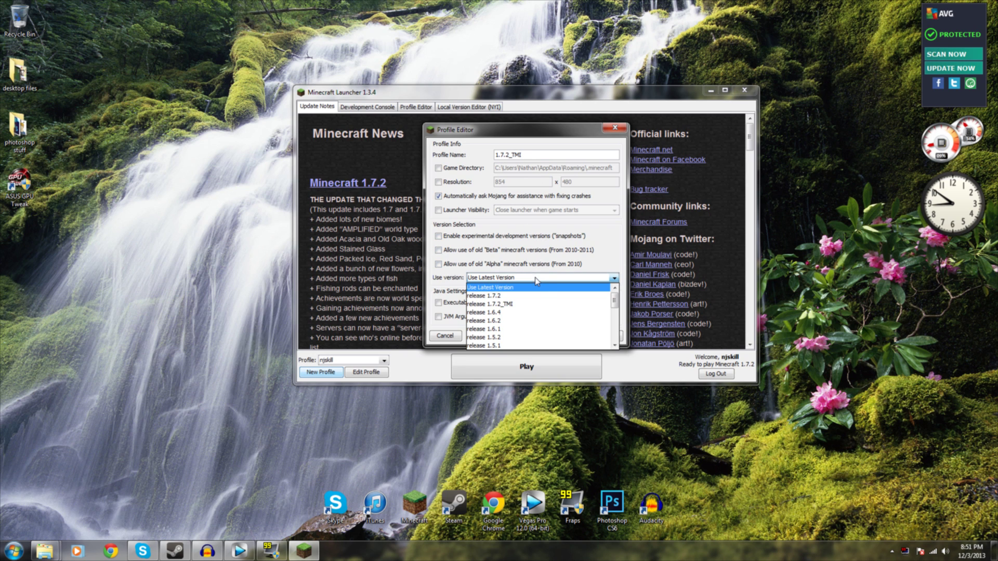
left_click(508, 307)
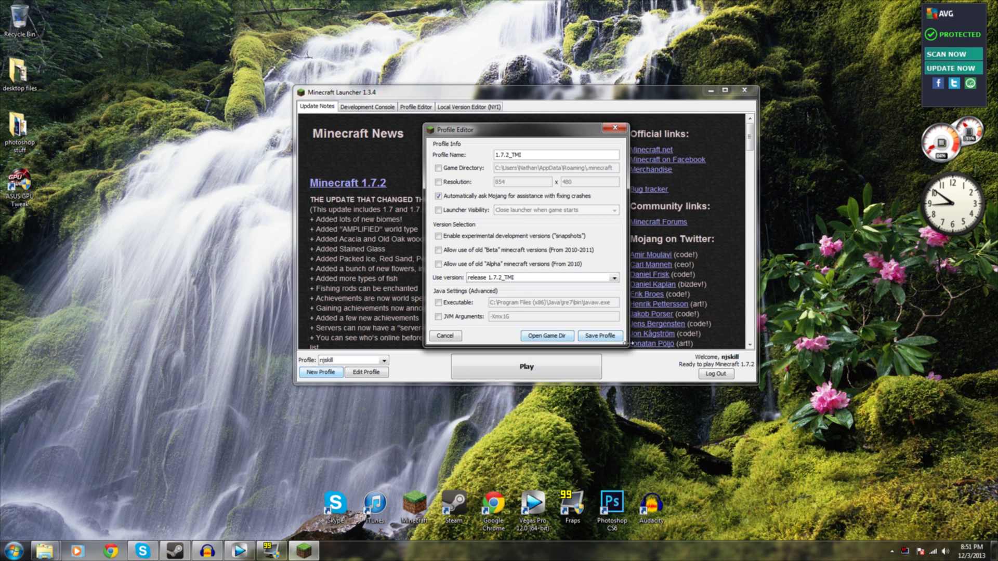
left_click(599, 336)
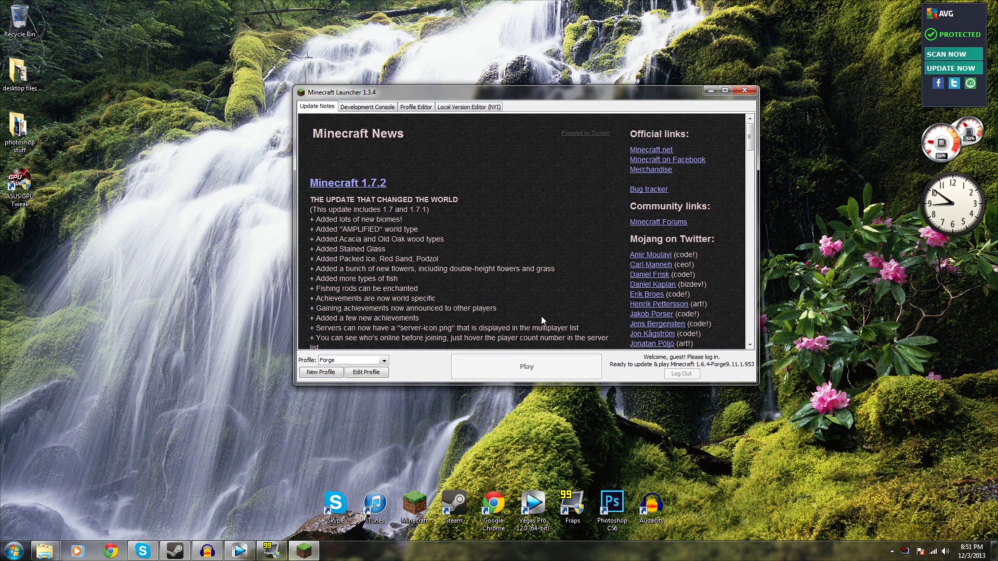
Step: Select the 1.7.2_TMI profile and launch the game with it
left_click(384, 360)
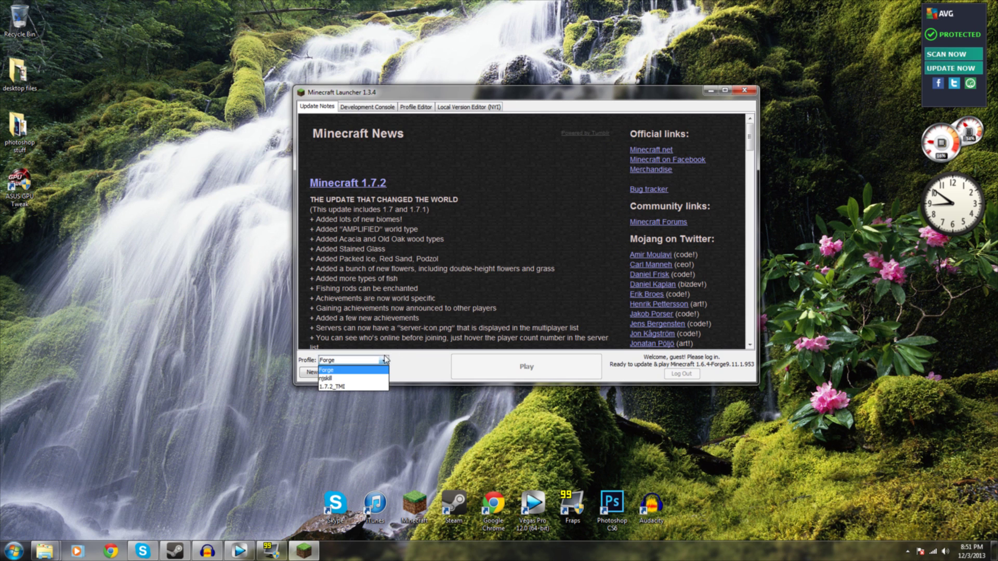
left_click(347, 388)
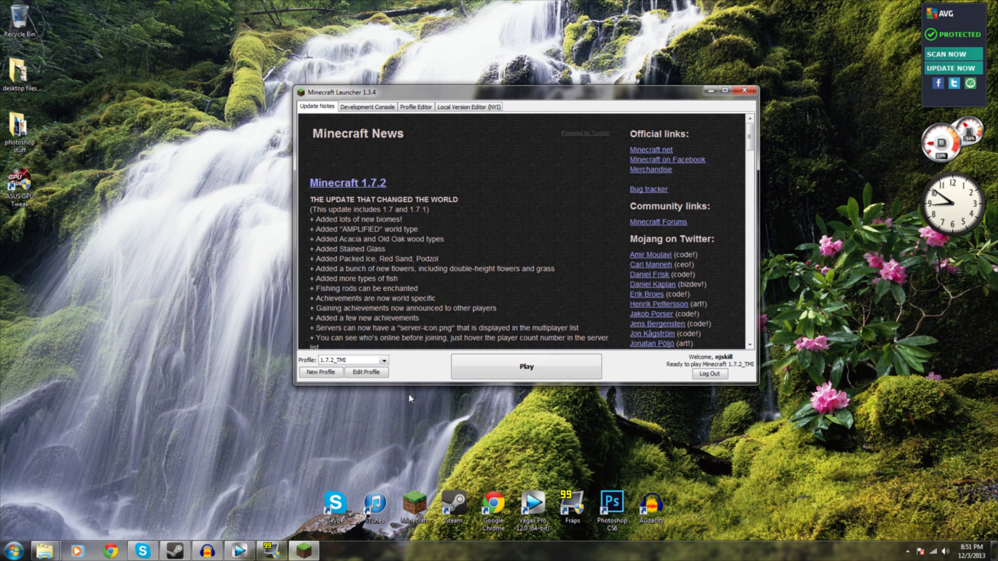
left_click(545, 368)
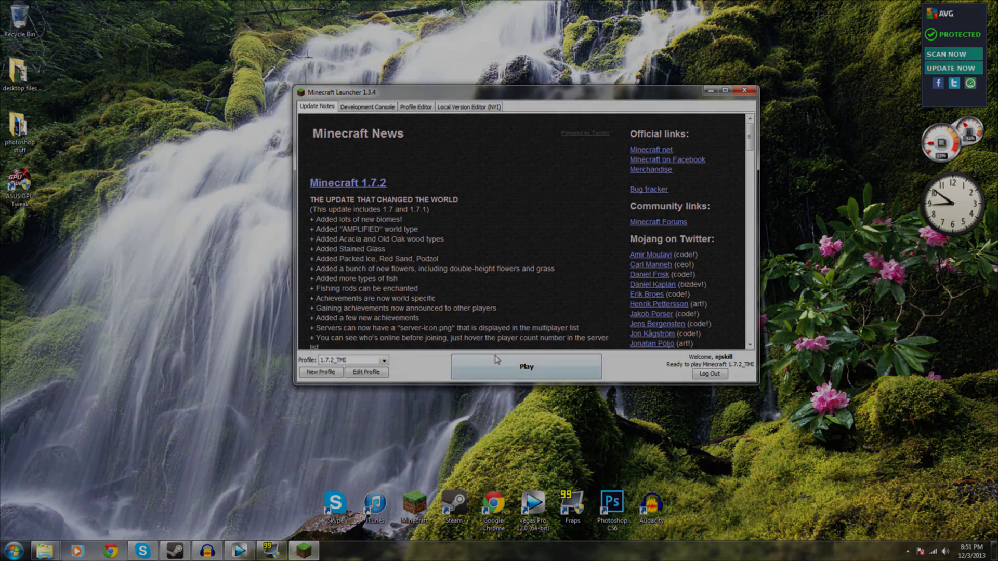